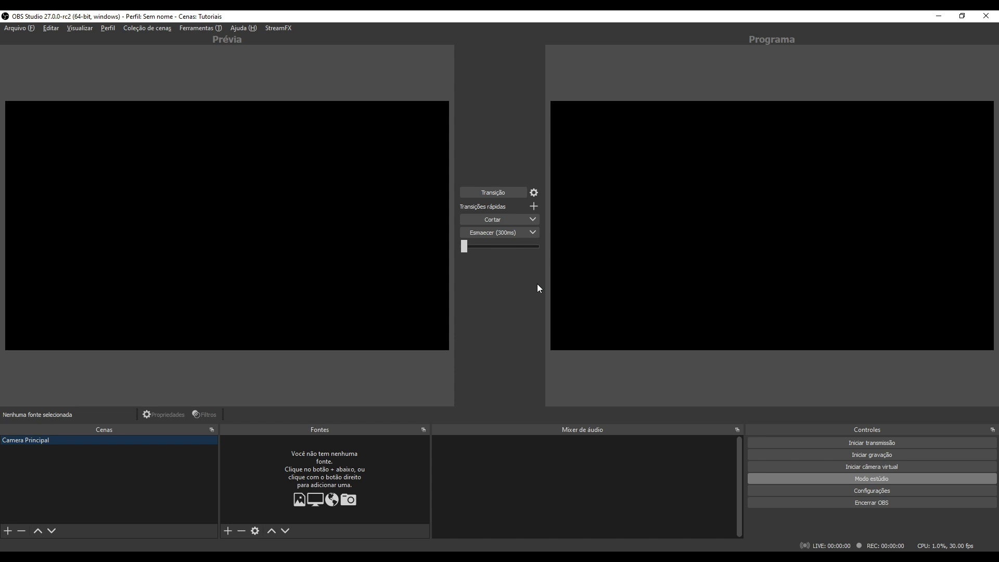
Add a video capture device source named webcam to the Camera Principal scene
left_click(228, 531)
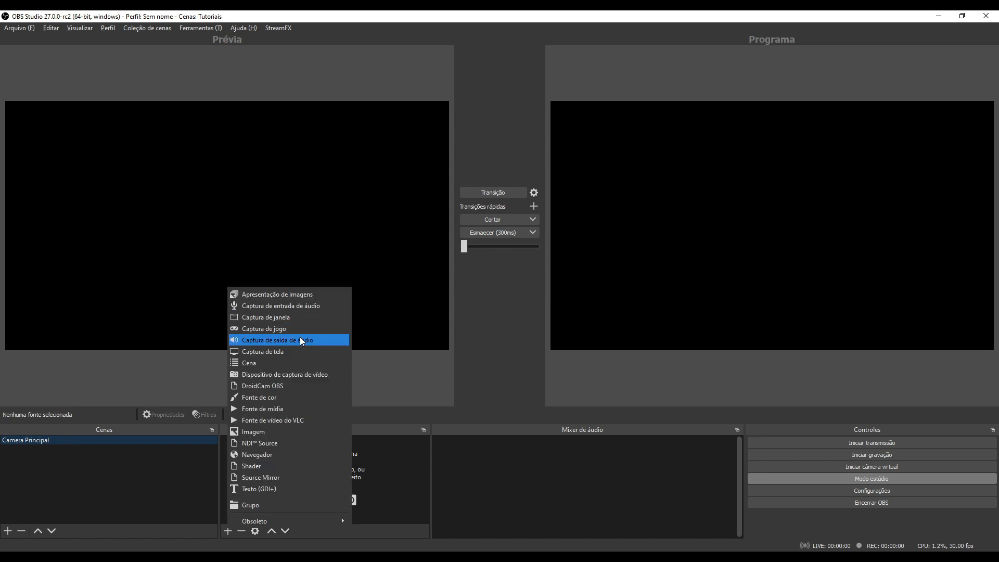
left_click(309, 372)
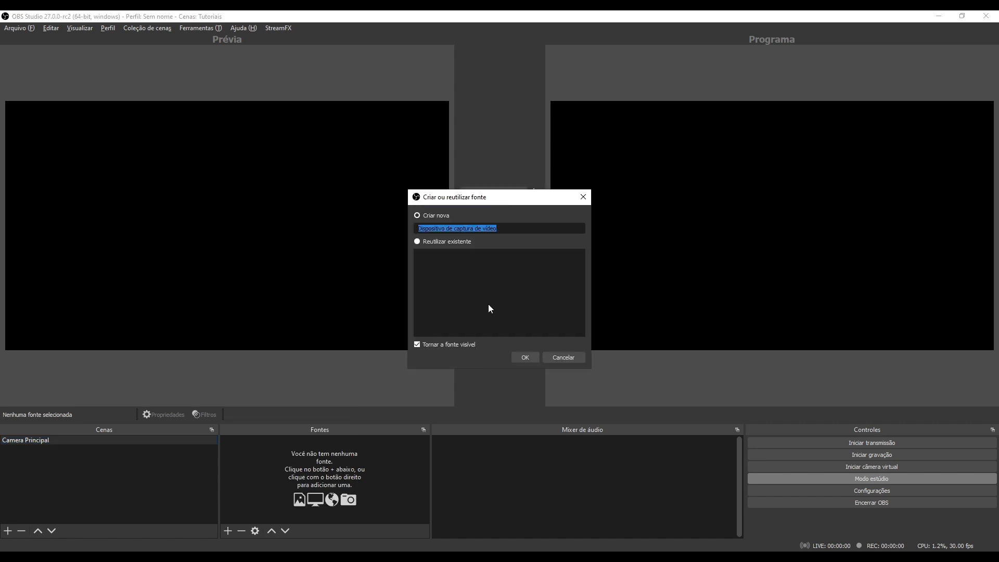
type("webcam")
key("Return")
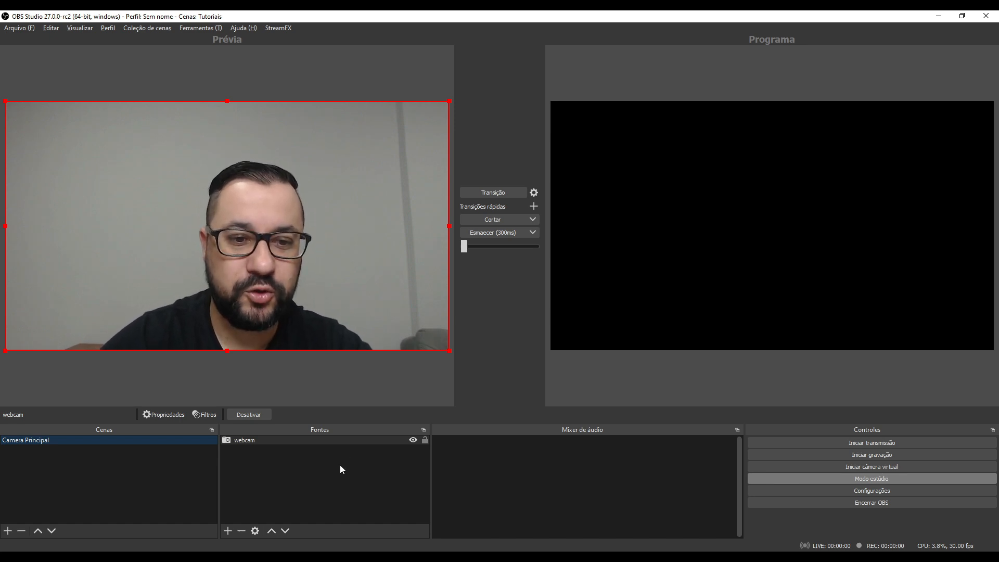
Add a new audio input capture source (Captura de entrada de áudio) under its default name to the Camera Principal scene
left_click(228, 531)
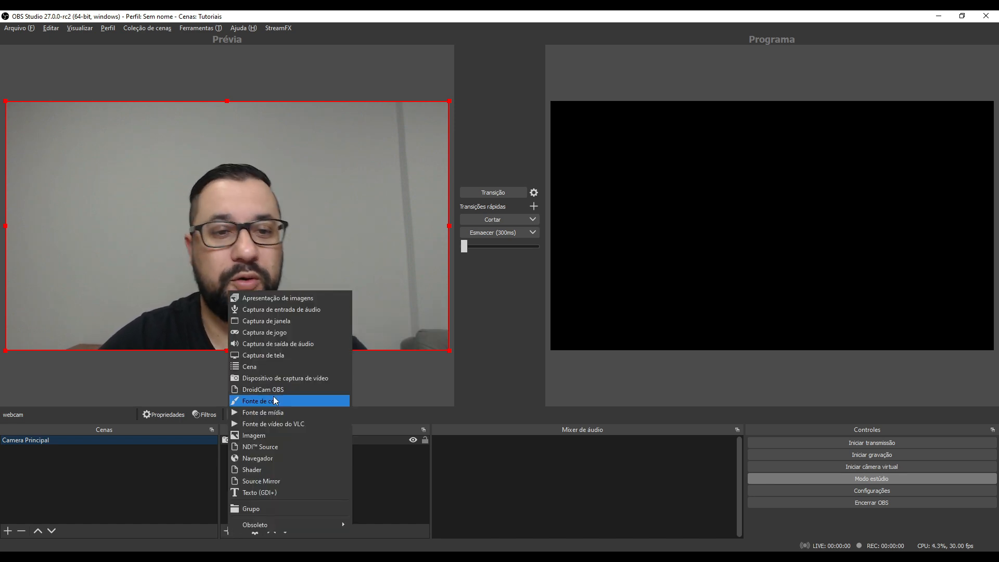
left_click(319, 309)
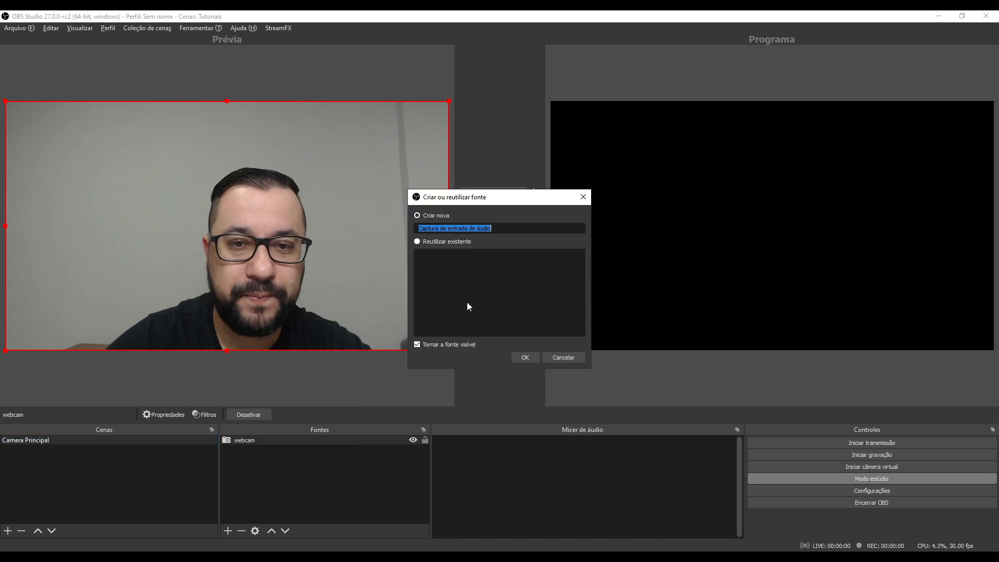
left_click(530, 358)
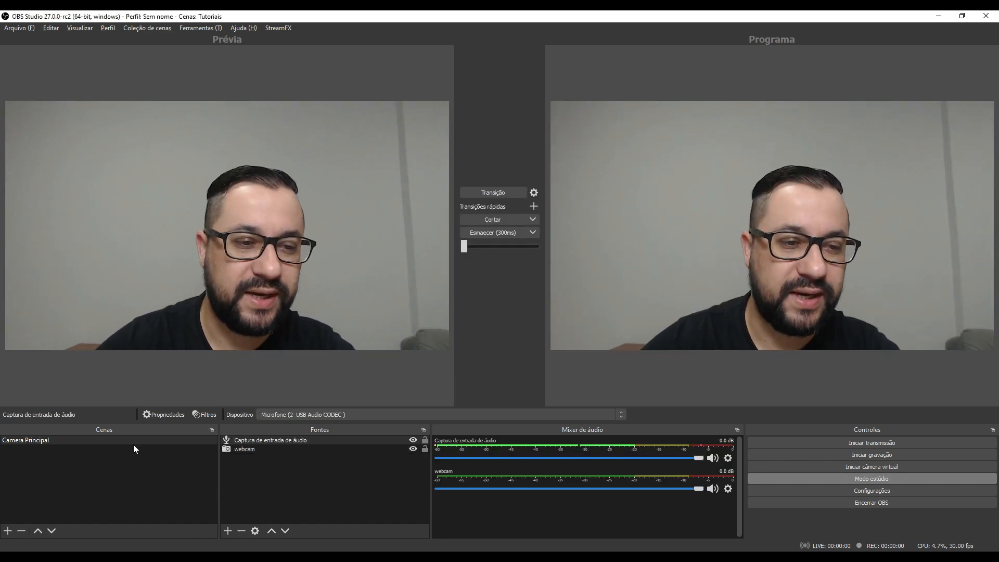
Select the audio input capture source and start the OBS virtual camera output
left_click(287, 469)
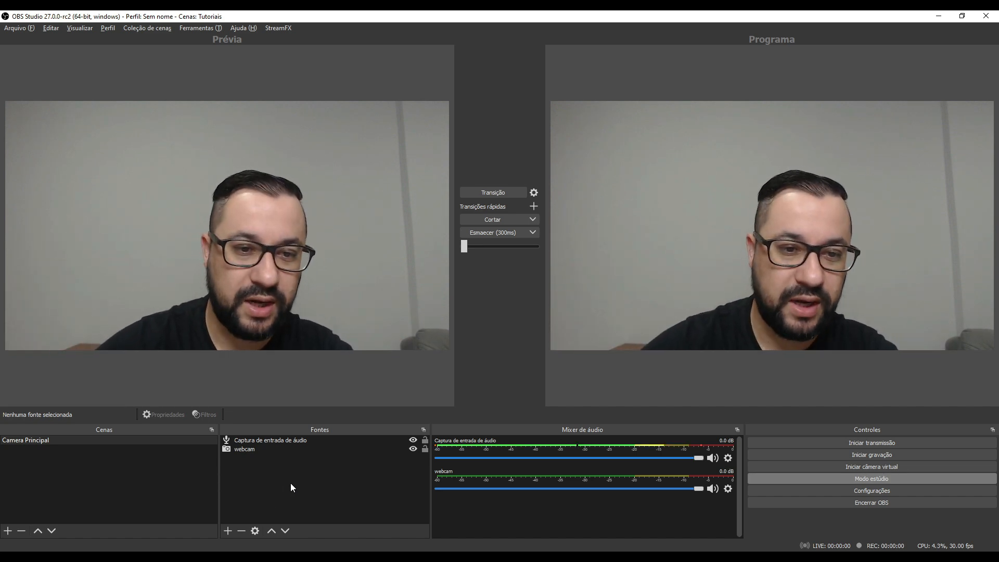
left_click(286, 441)
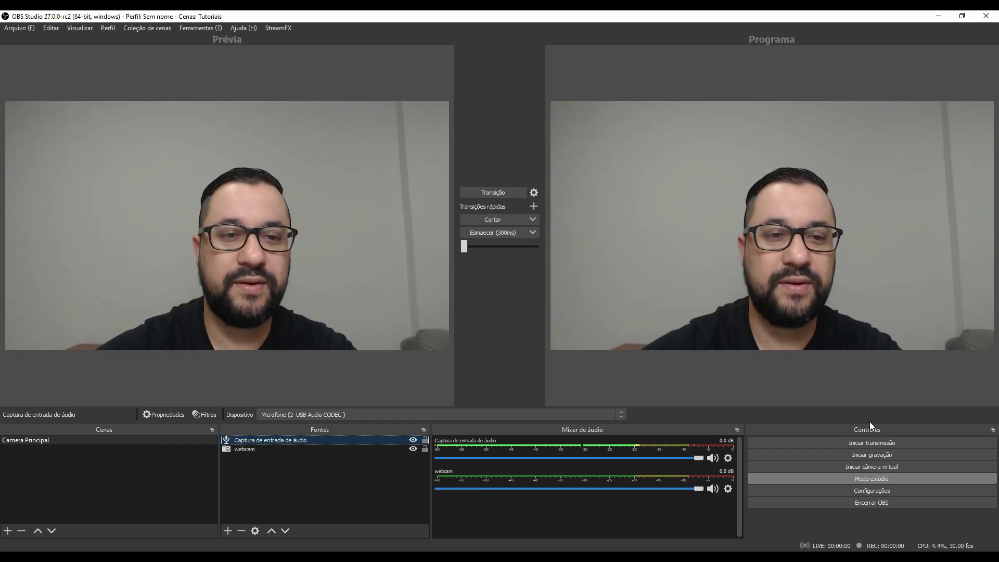
left_click(856, 468)
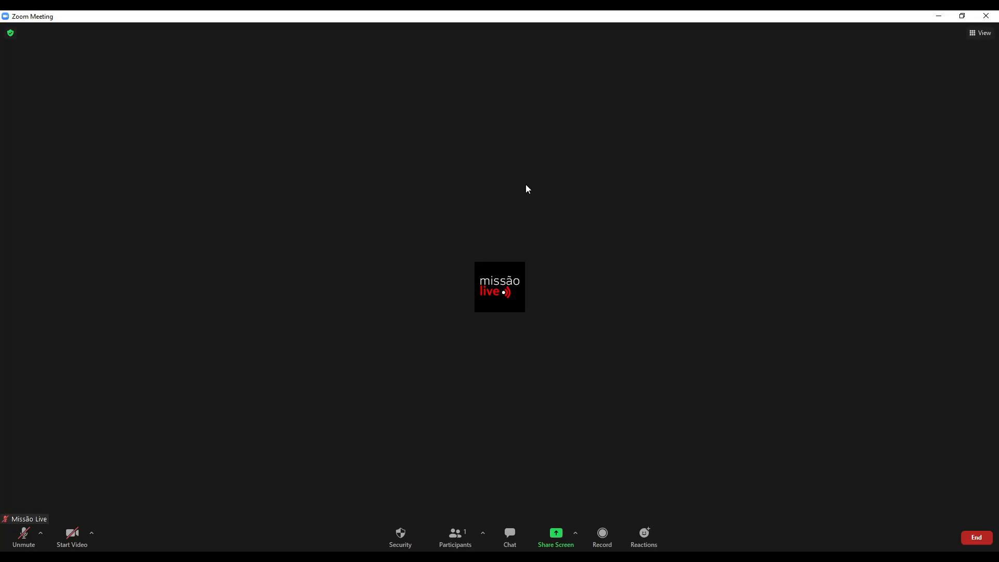
Switch to Zoom, check the meeting's participants and the scheduled meeting's details, and return to the meeting window
left_click(462, 543)
left_click(590, 194)
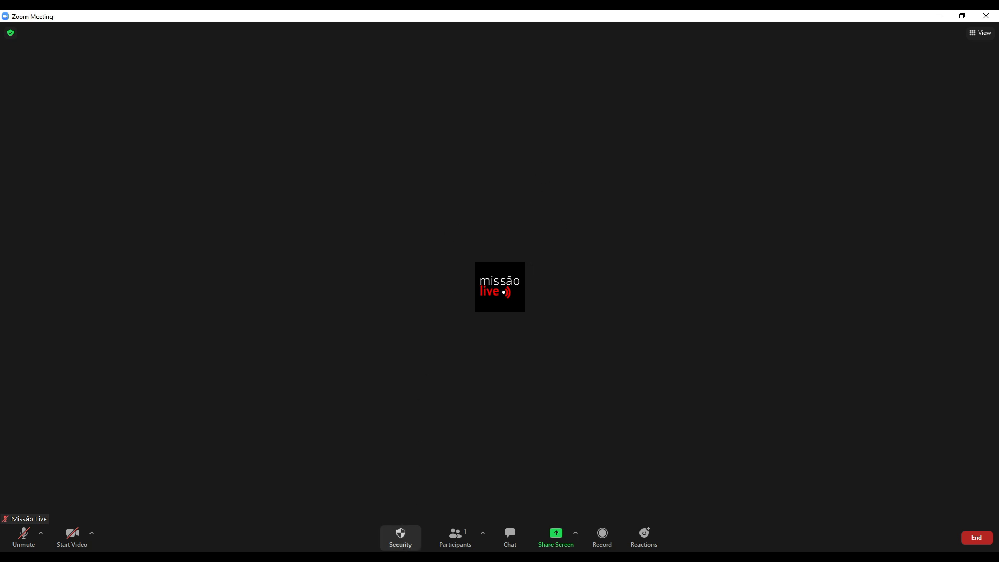
left_click(359, 517)
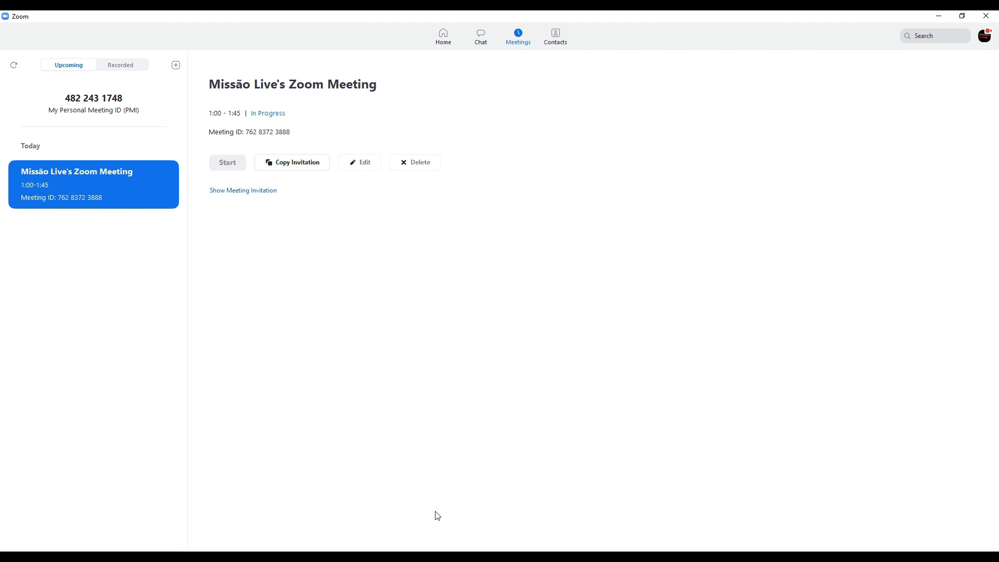
mouse_move(396, 556)
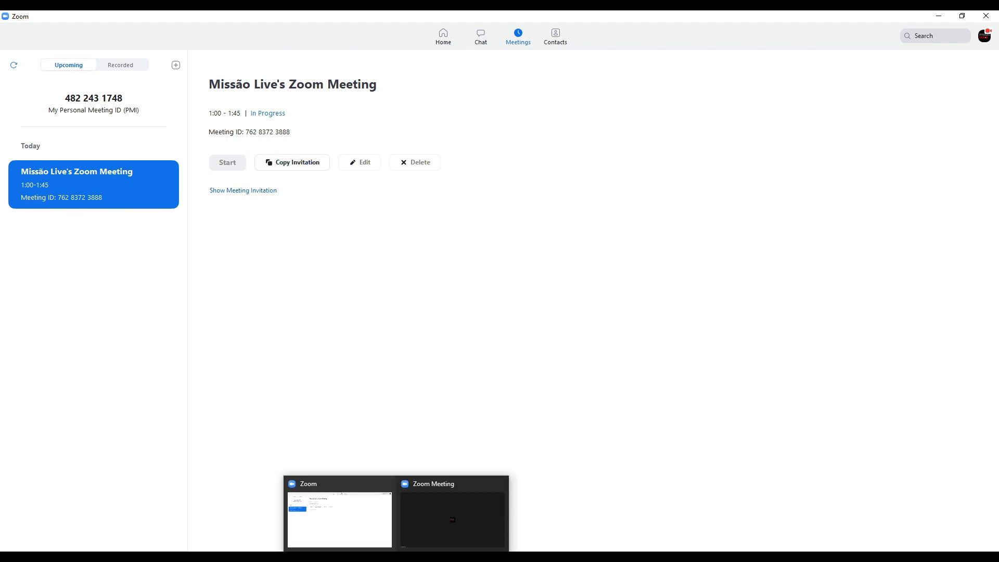
left_click(458, 515)
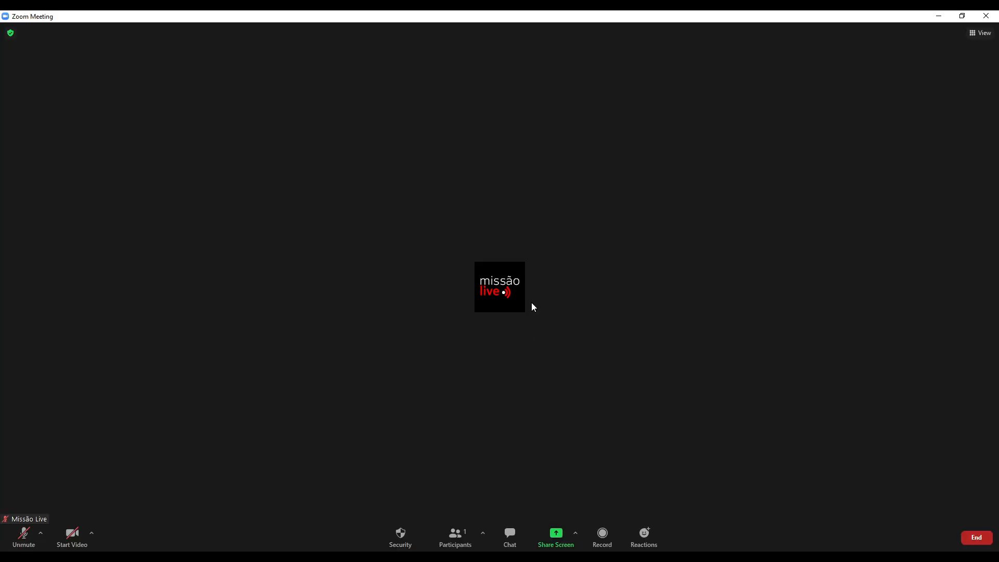
Copy the meeting's invite link for the guest and dismiss the invitation dialog
left_click(467, 535)
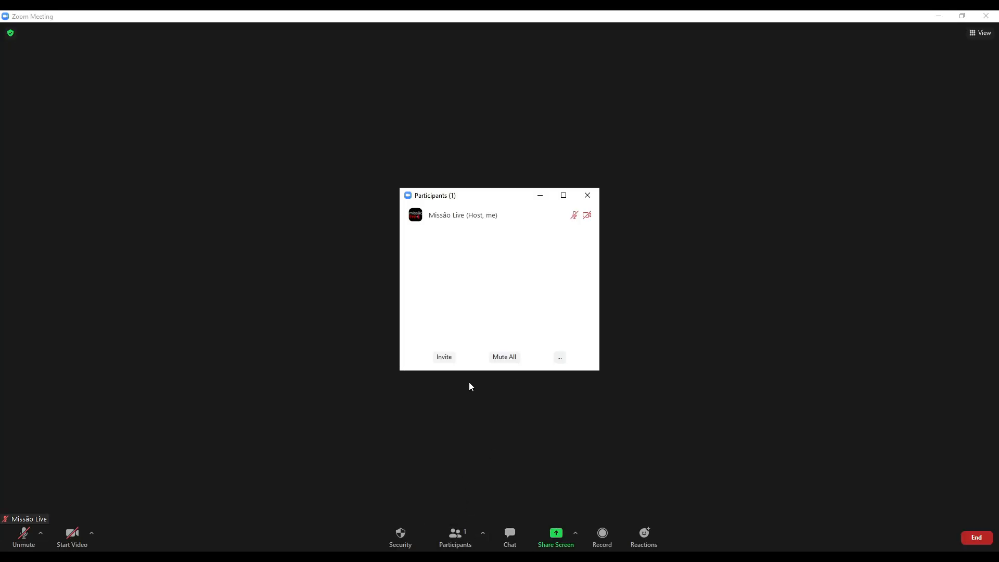
left_click(445, 357)
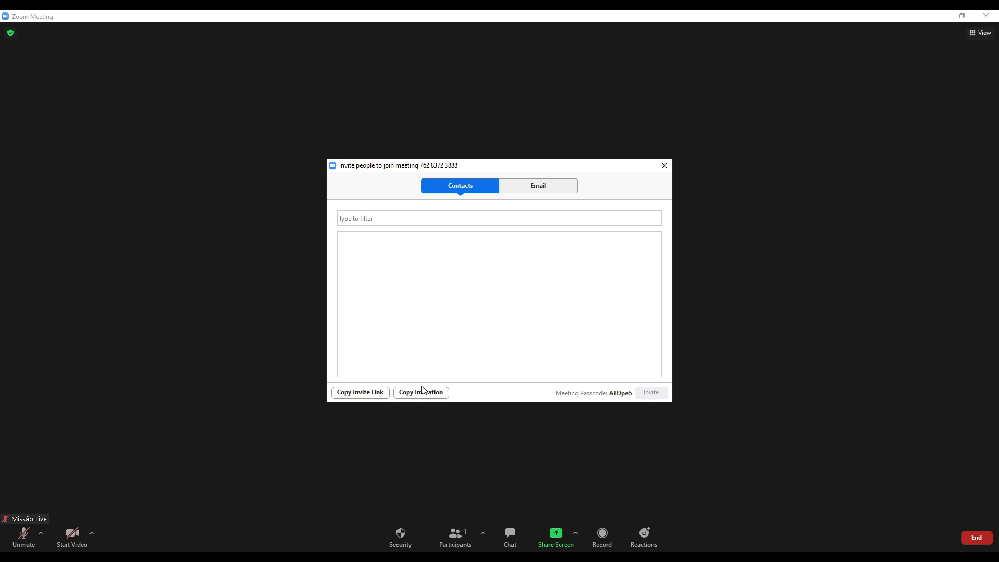
left_click(375, 394)
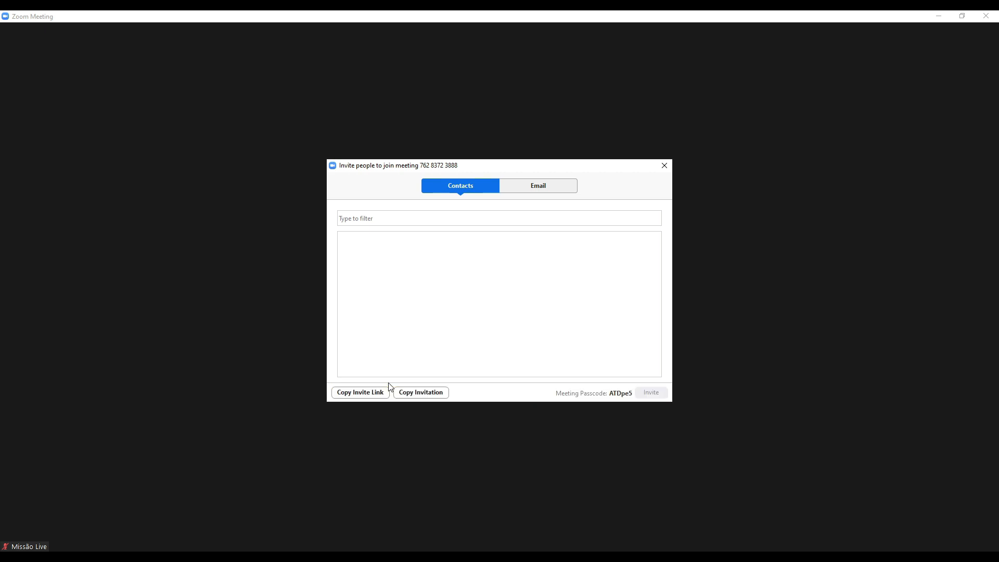
key("Escape")
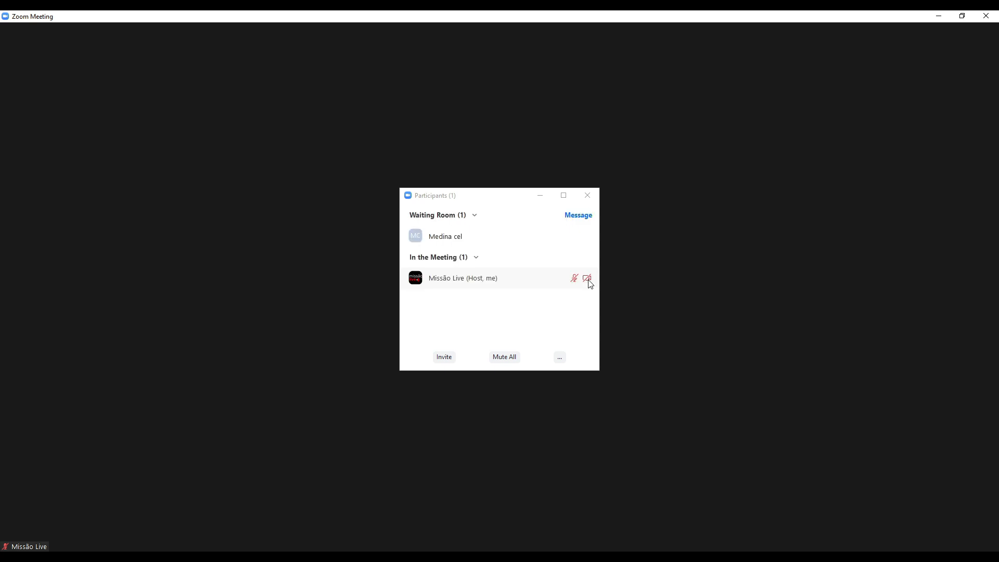
Admit the guest from the waiting room into the meeting and close the participants list
mouse_move(591, 283)
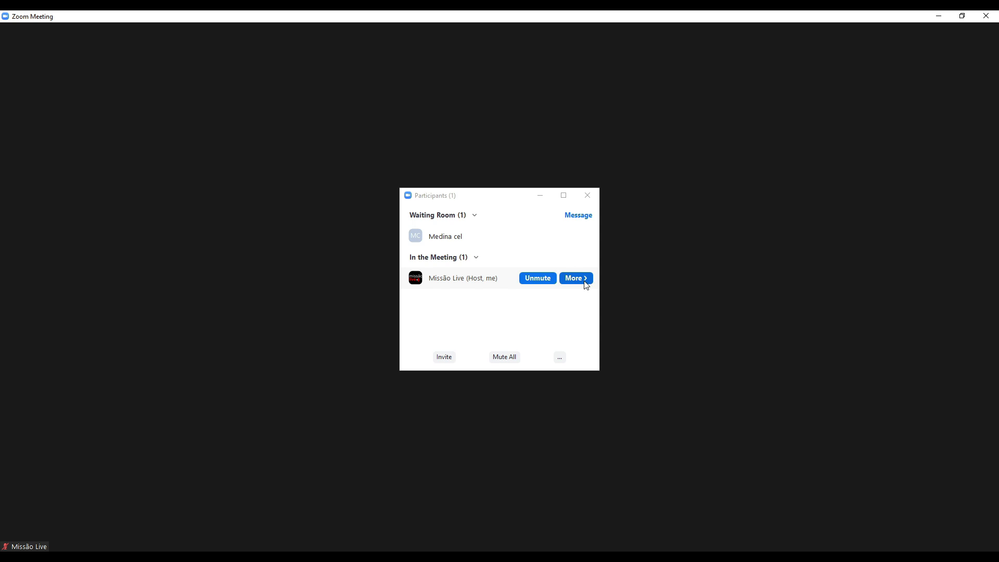
mouse_move(513, 232)
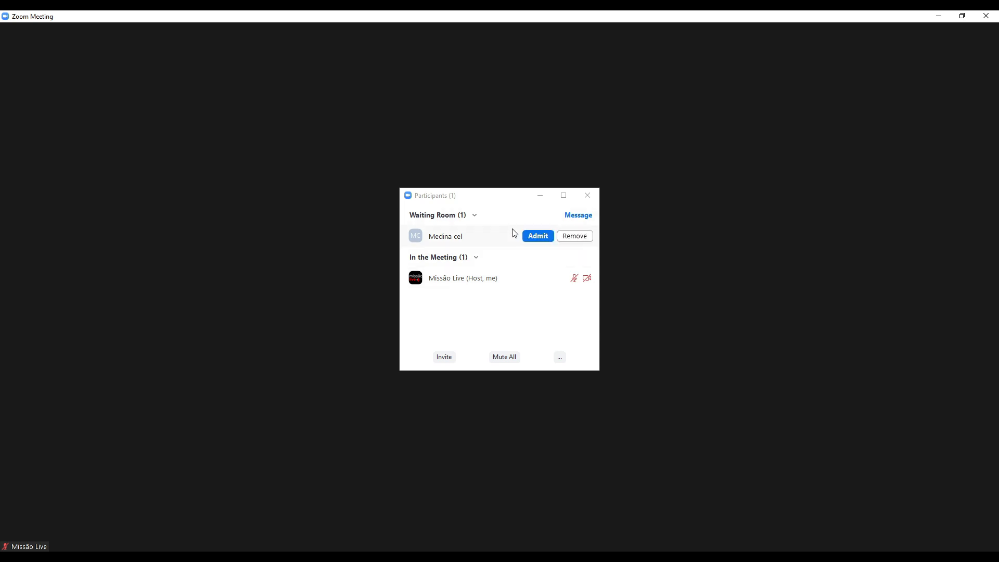
left_click(539, 237)
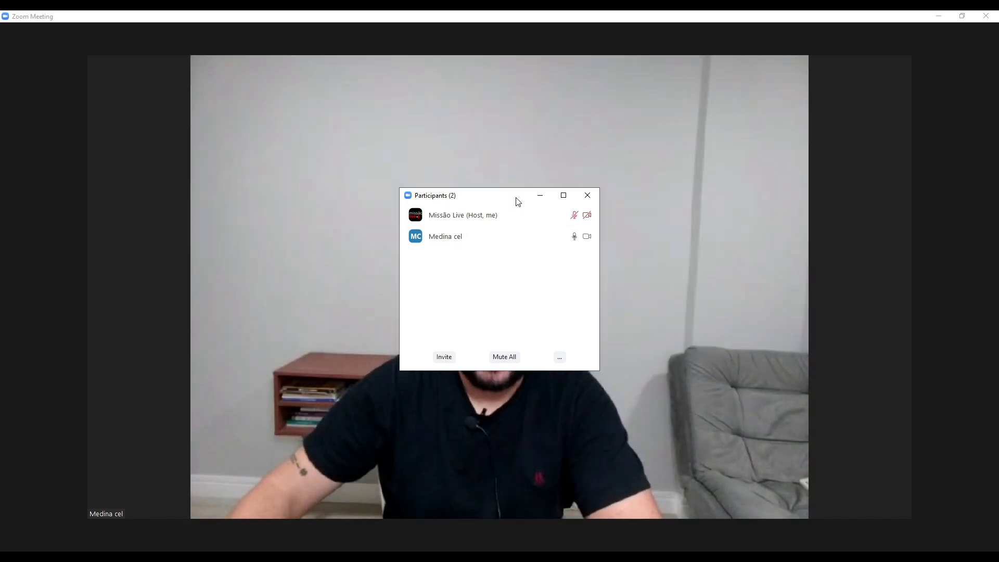
left_click_drag(518, 202, 183, 133)
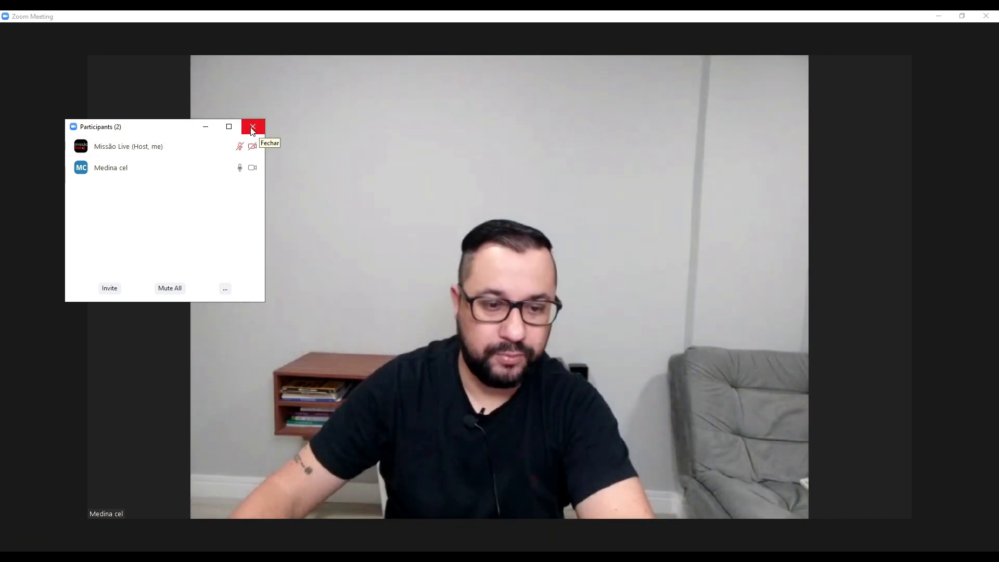
left_click(258, 132)
left_click(980, 33)
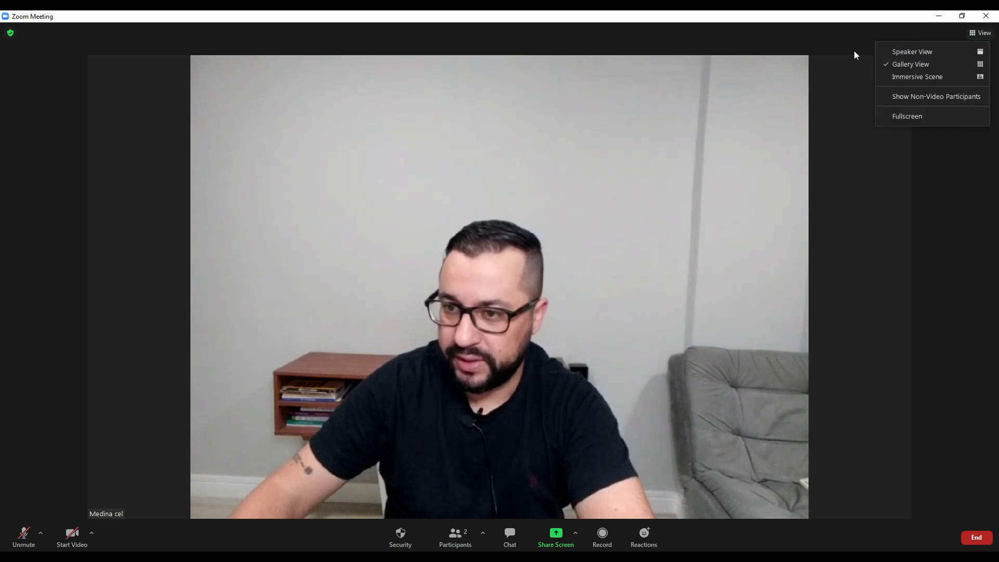
left_click(785, 52)
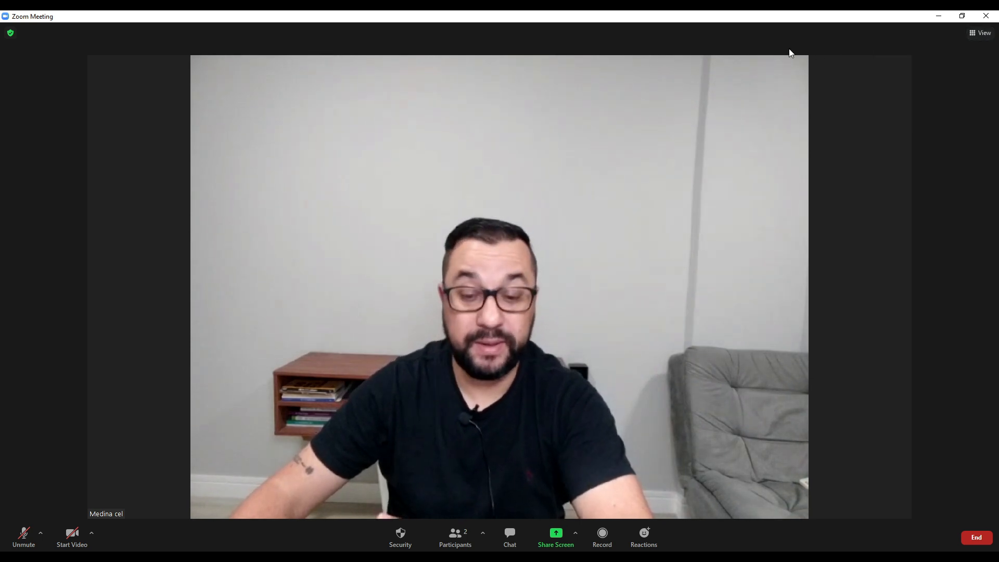
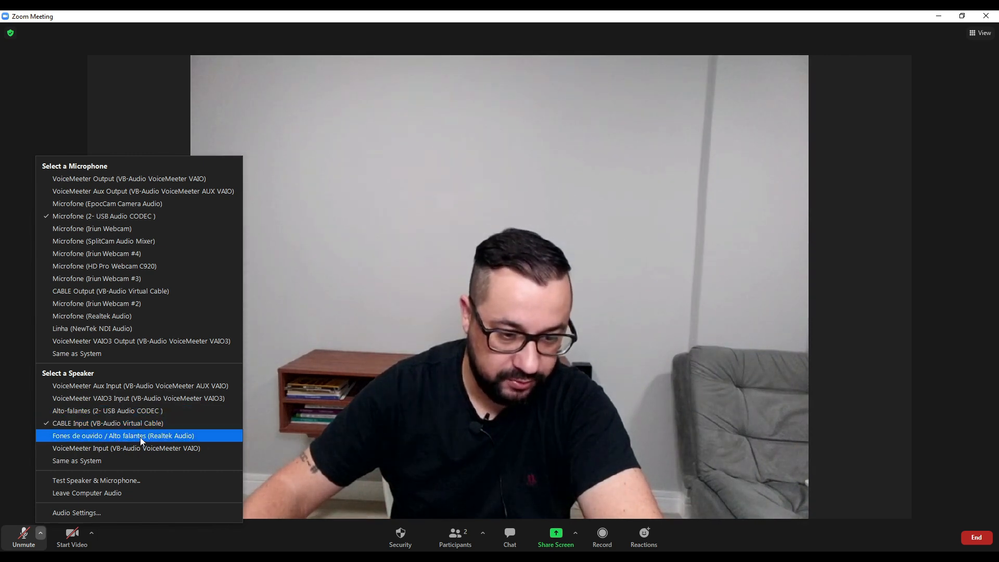
Set the meeting's speaker to Fones de ouvido / Alto falantes (Realtek Audio)
left_click(141, 440)
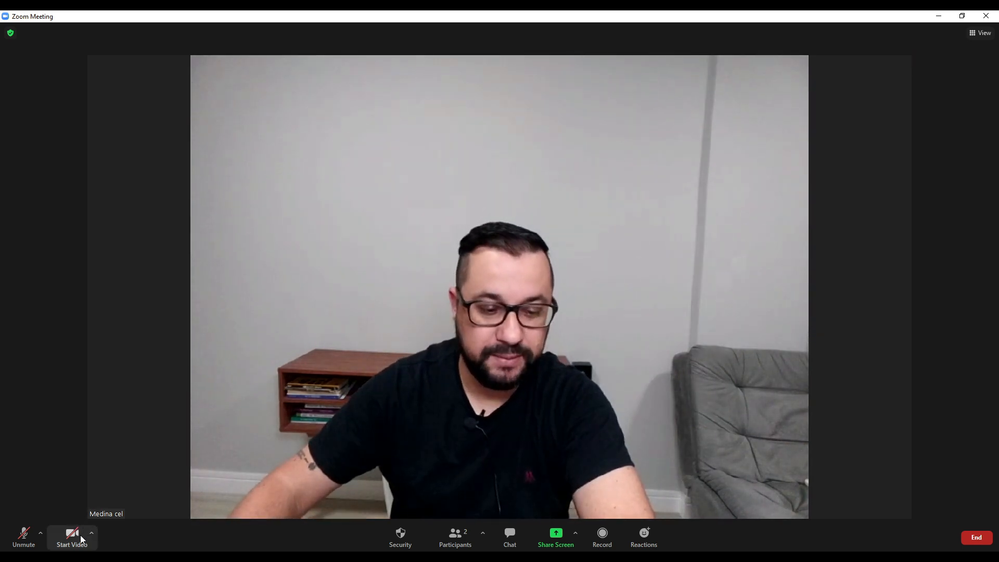
Choose OBS Virtual Camera as the meeting's camera and start the host's video
left_click(95, 538)
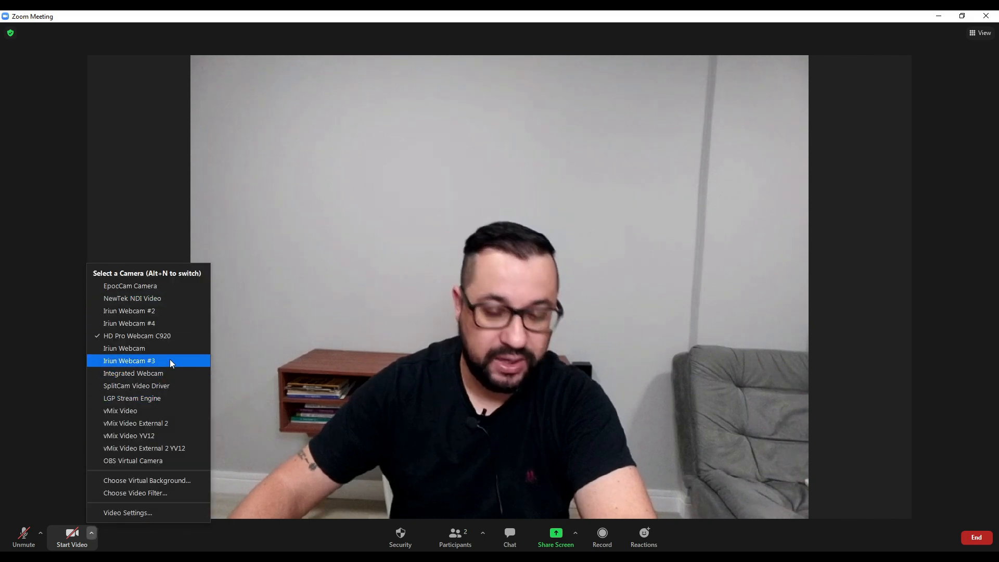
left_click(73, 416)
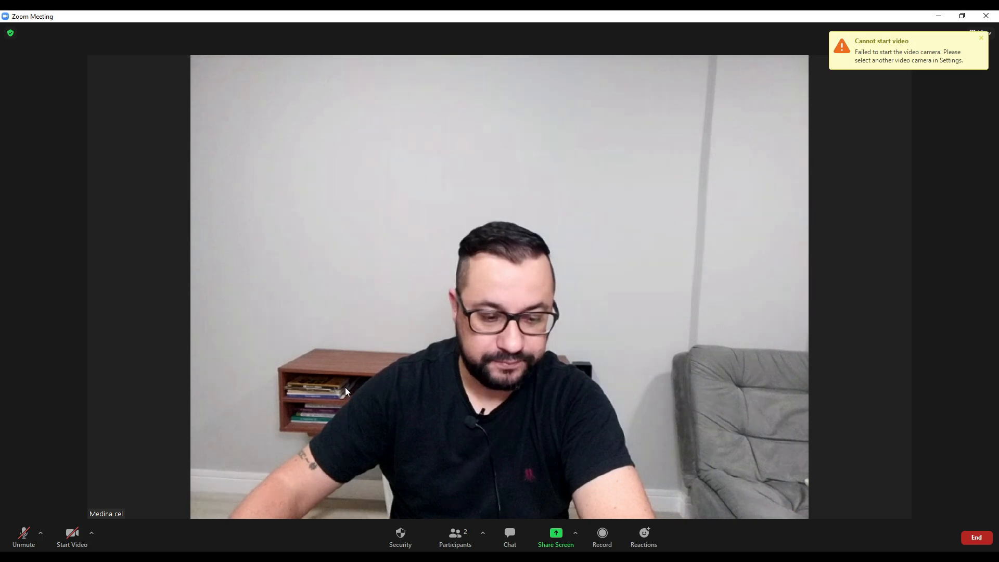
left_click(92, 535)
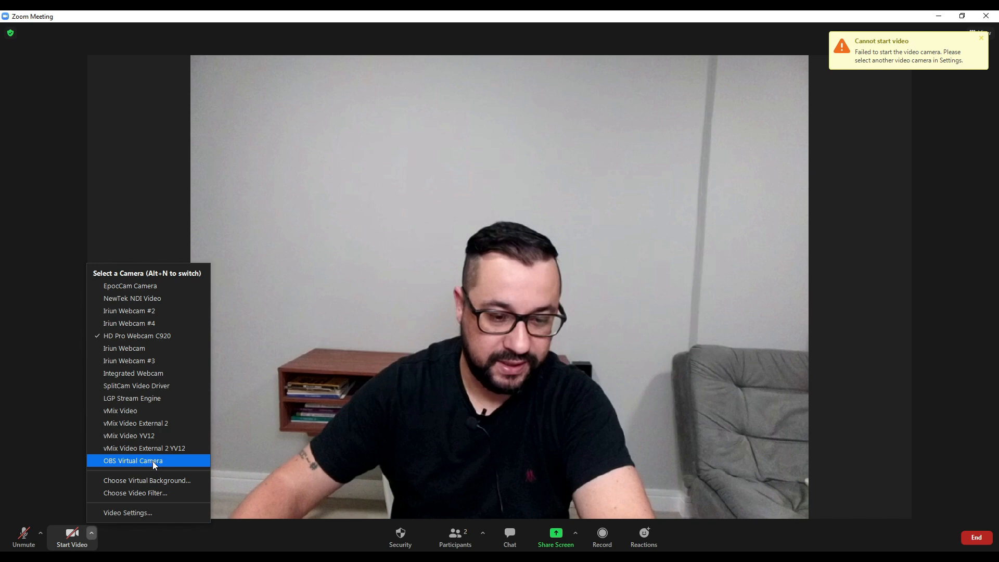
left_click(154, 462)
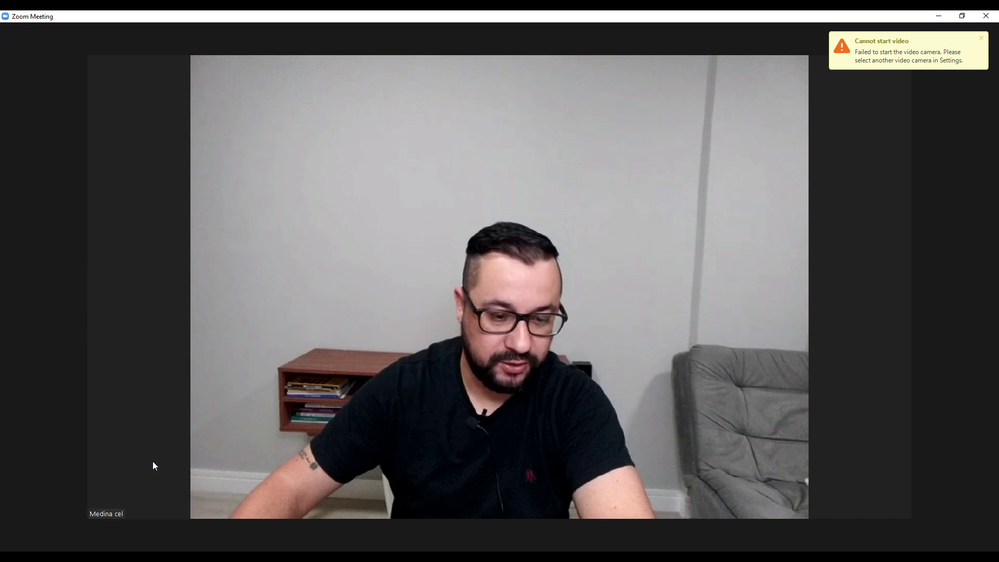
left_click(71, 536)
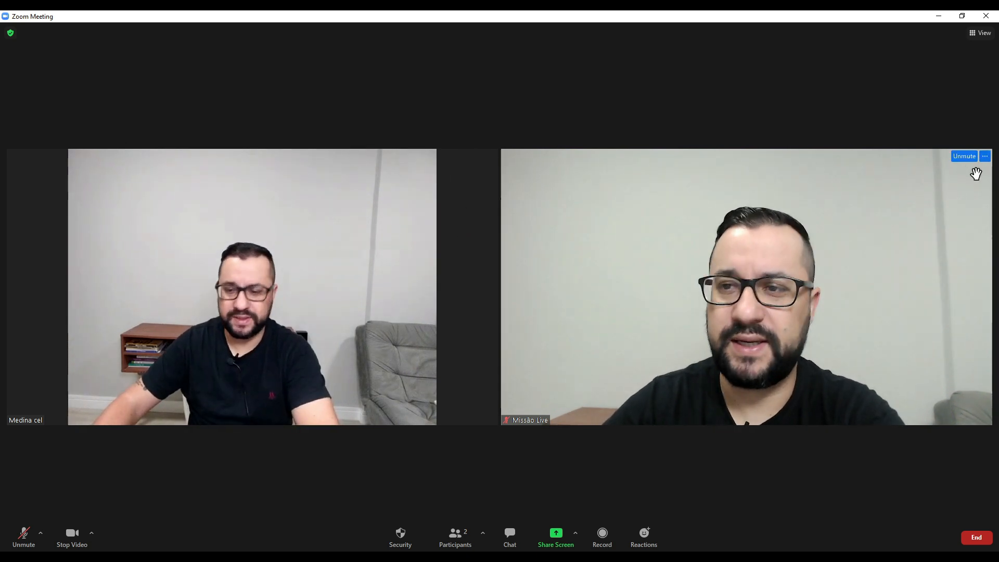
Hide the host's self view in the meeting
left_click(985, 156)
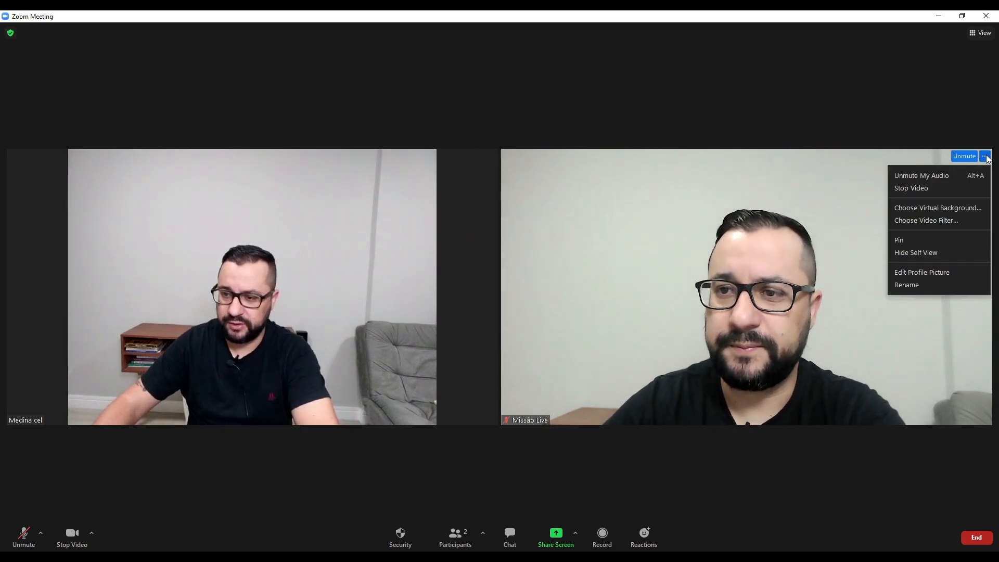
left_click(937, 256)
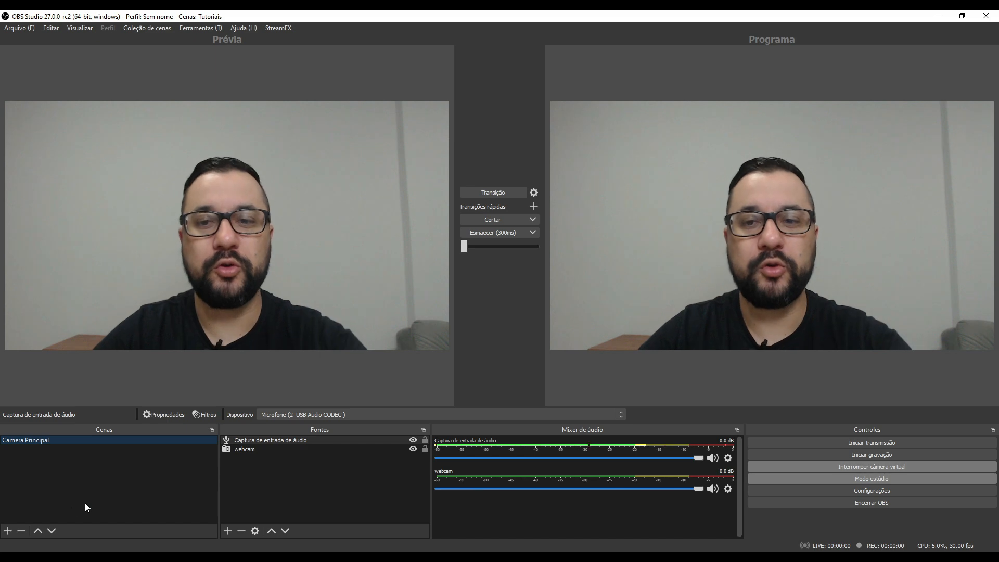
Add a new scene named Zoom 1
left_click(8, 531)
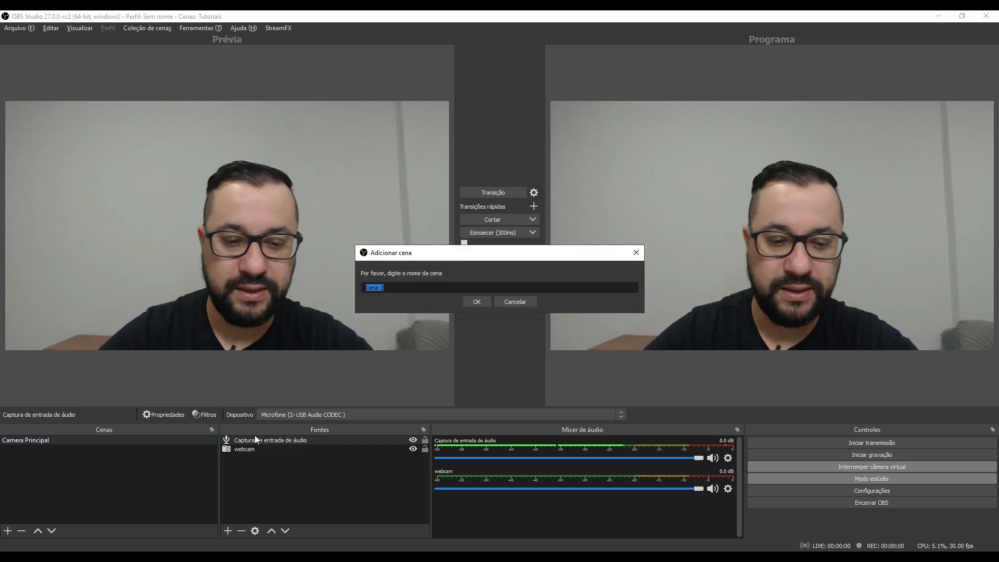
type("Z")
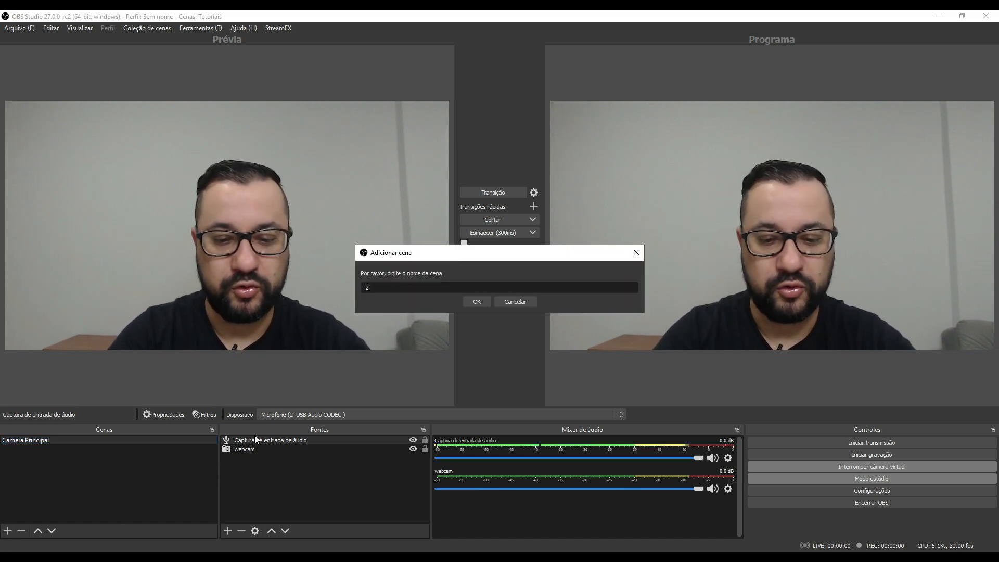
type("oom 1")
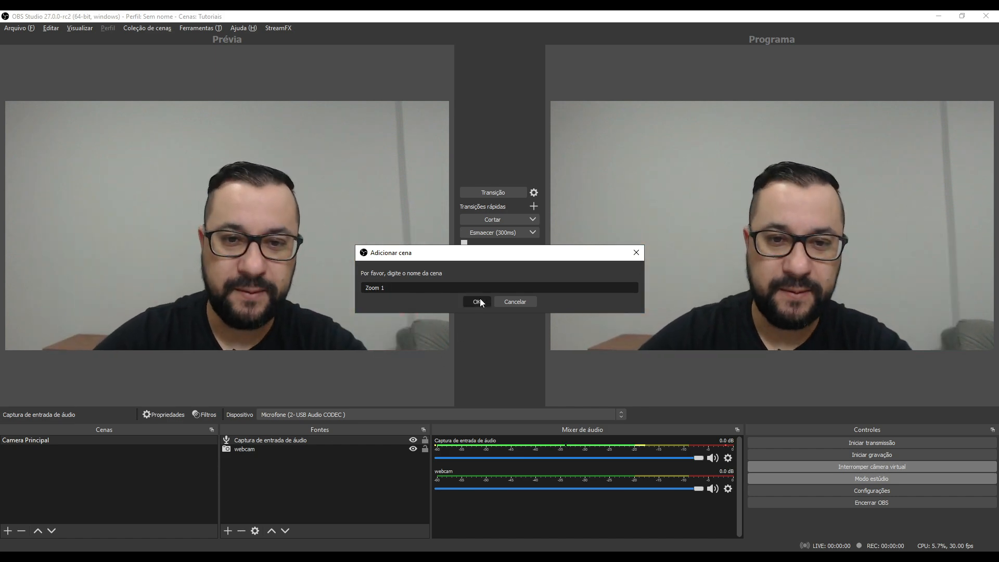
left_click(477, 302)
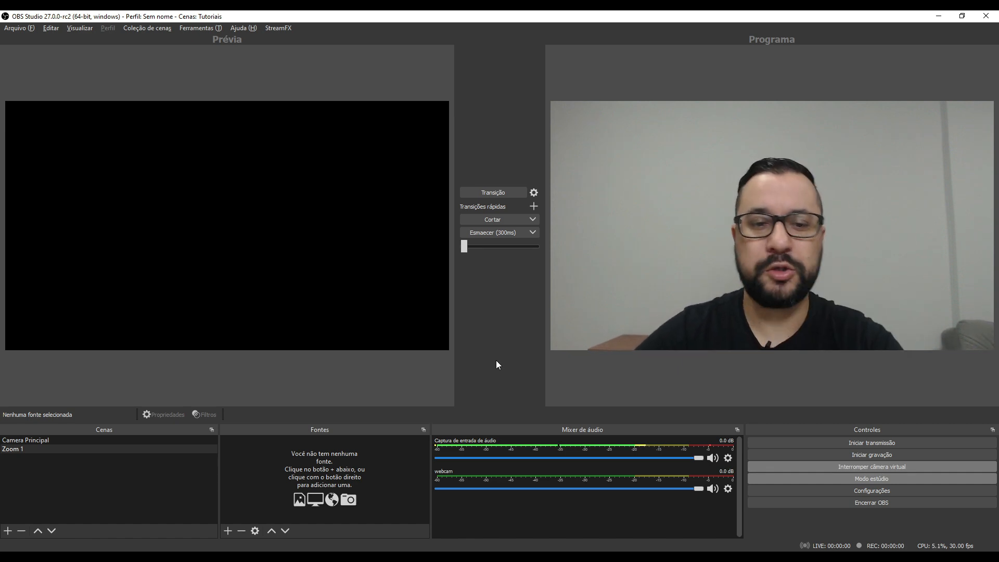
Add the two-frame image 2 participantes.fw.png as a source in the Zoom 1 scene, filling the canvas
left_click(227, 534)
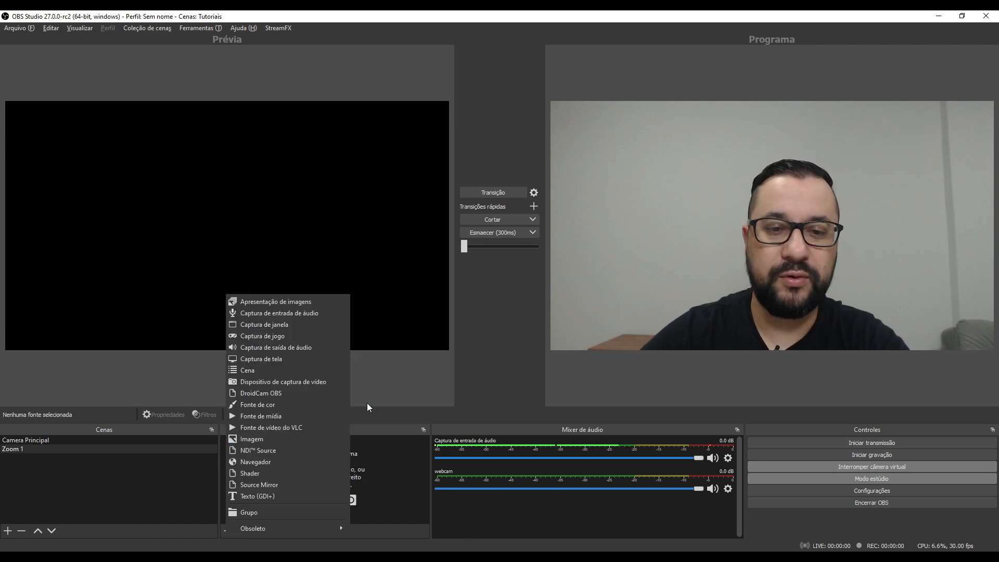
left_click(409, 386)
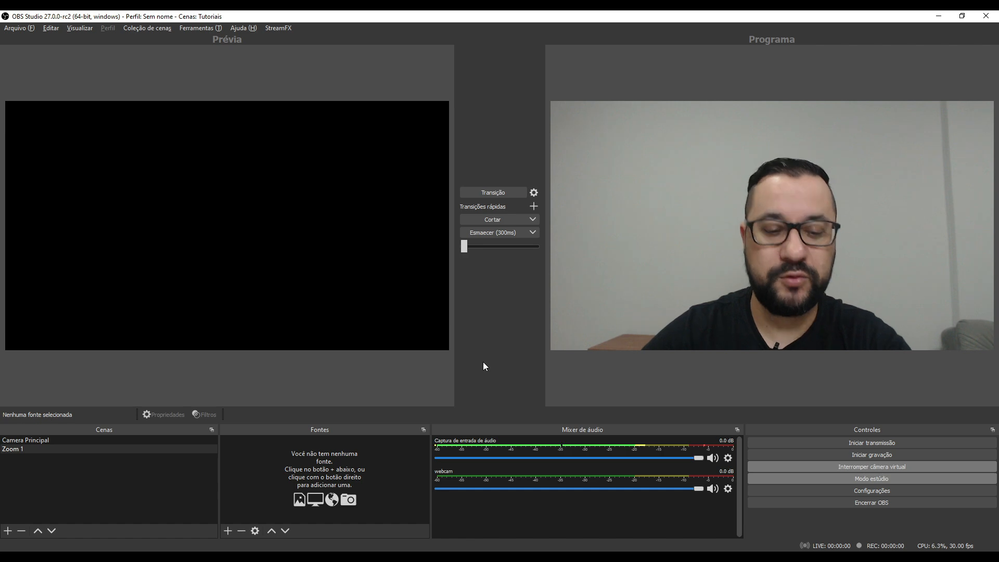
key("ctrl+v")
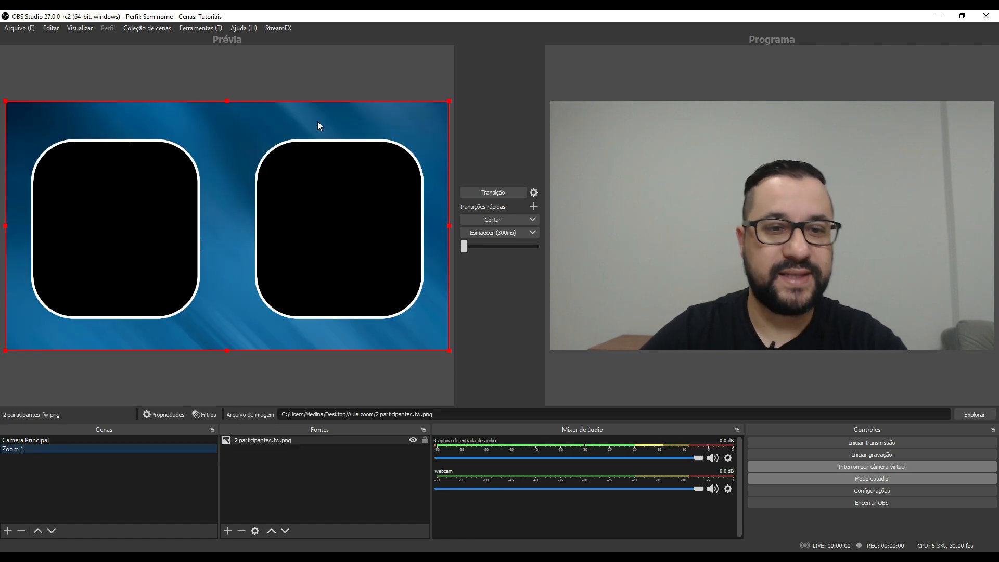
left_click(335, 82)
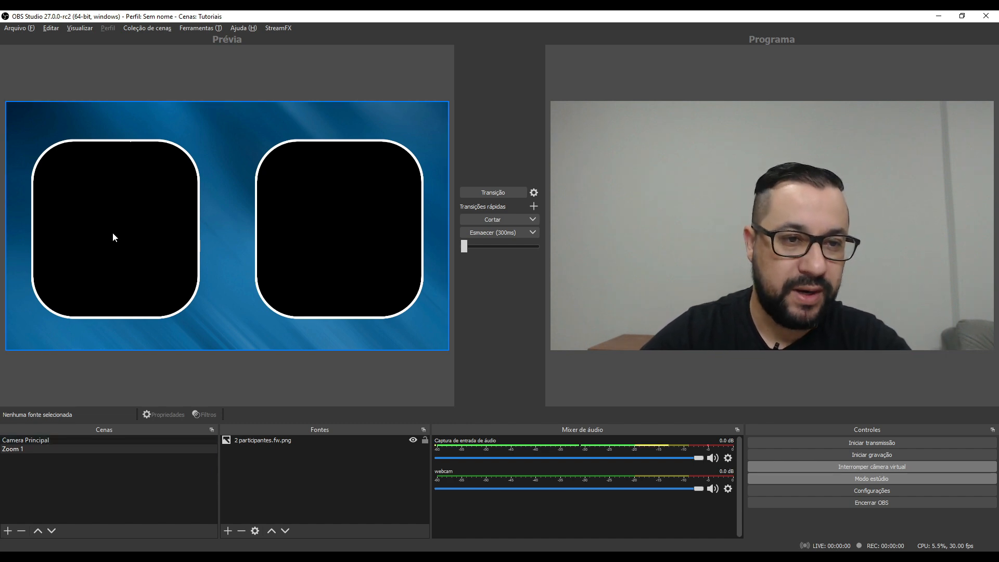
Copy the webcam source from the Camera Principal scene into the Zoom 1 scene
left_click(36, 441)
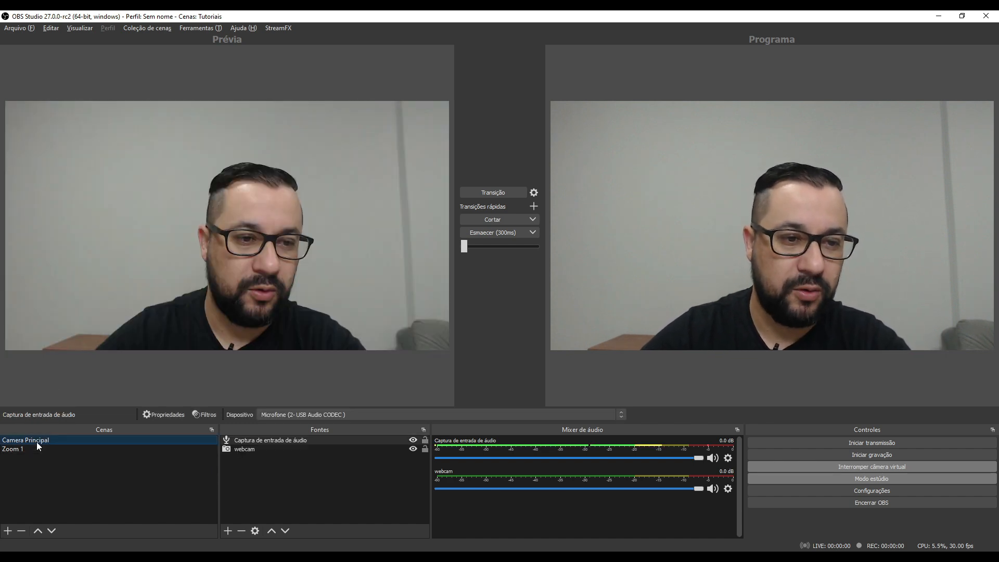
left_click(259, 448)
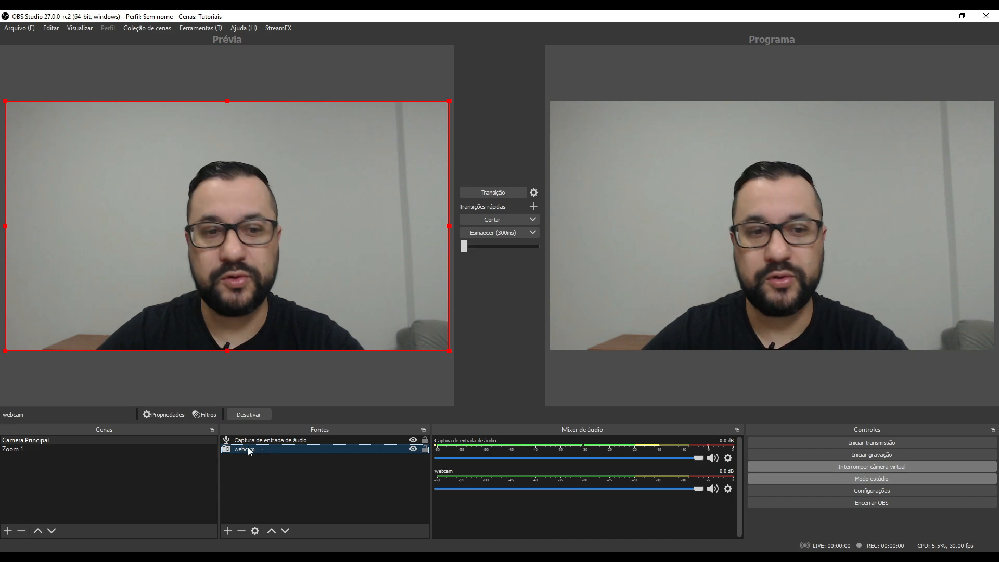
left_click(81, 451)
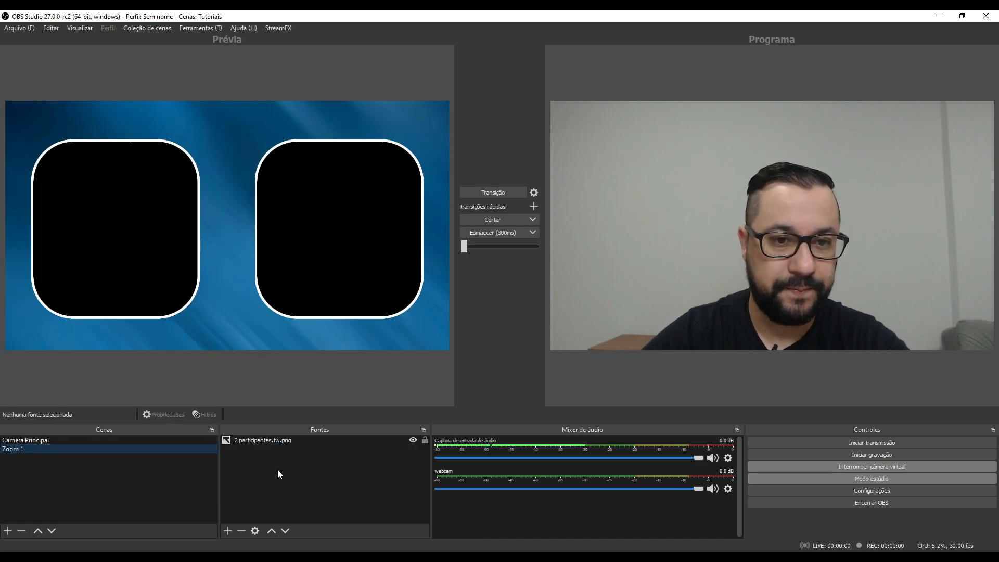
key("ctrl+v")
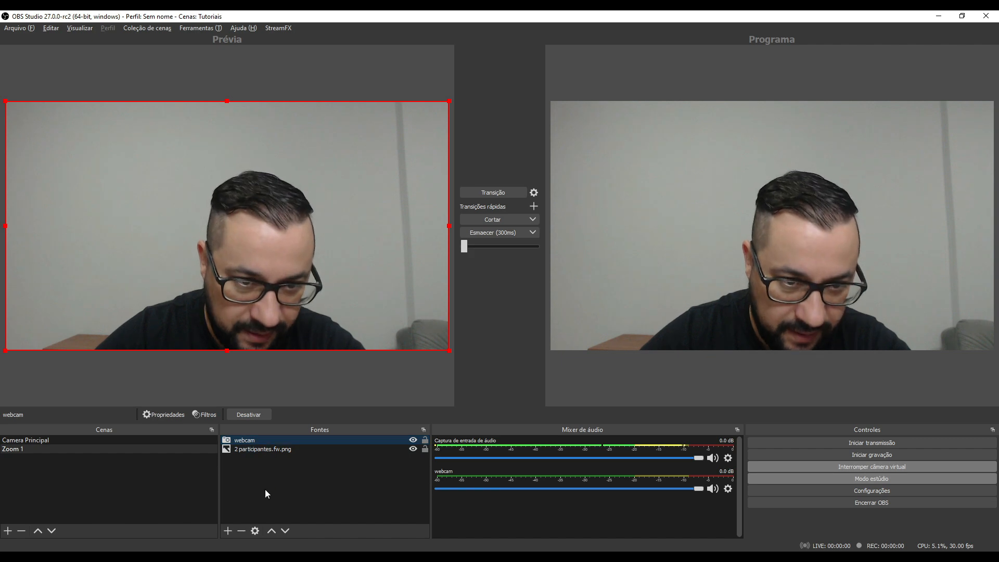
left_click(284, 470)
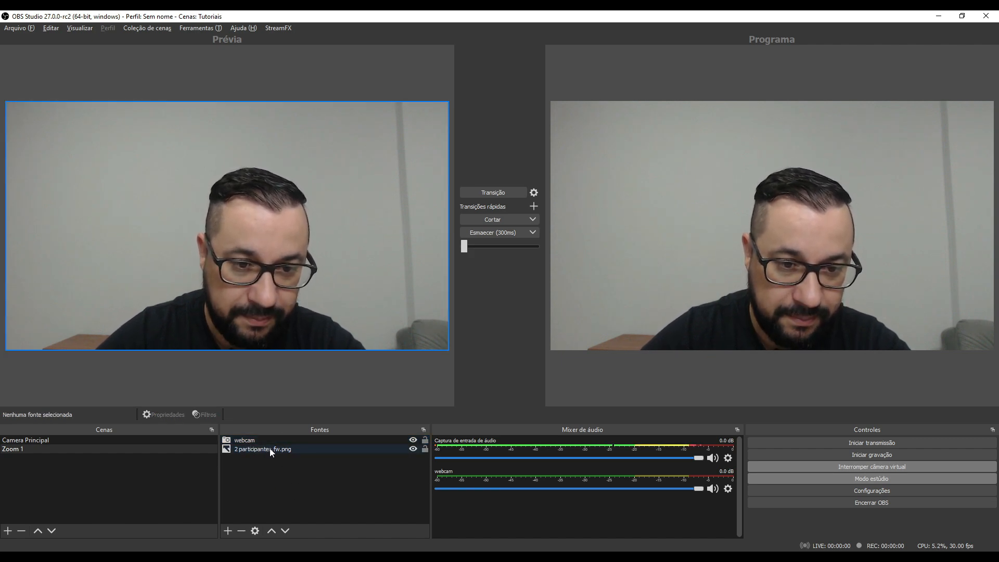
Place the webcam source beneath the 2 participantes.fw.png image in the source order and lock the image
left_click(270, 449)
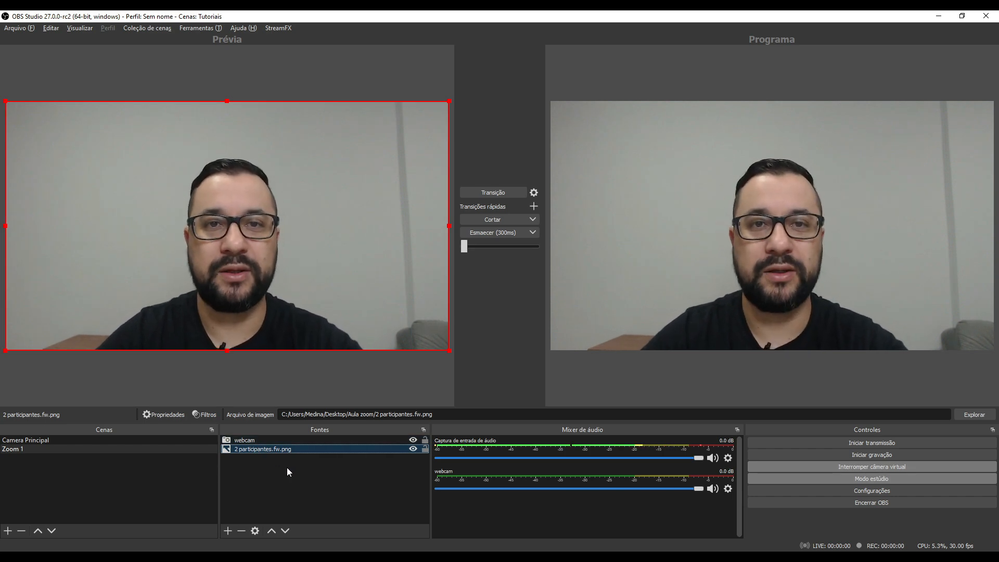
left_click(247, 442)
left_click_drag(246, 444, 248, 467)
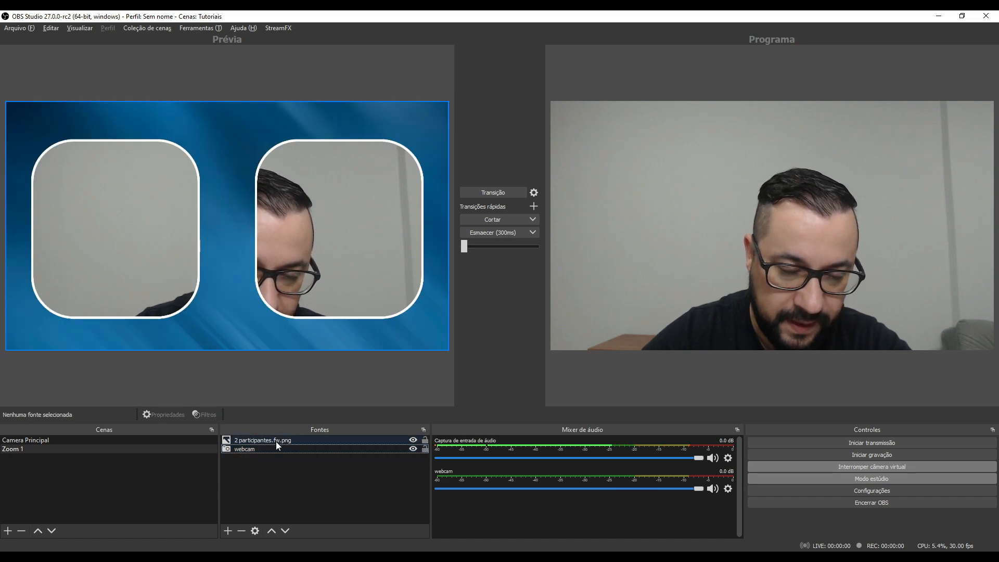
left_click(303, 440)
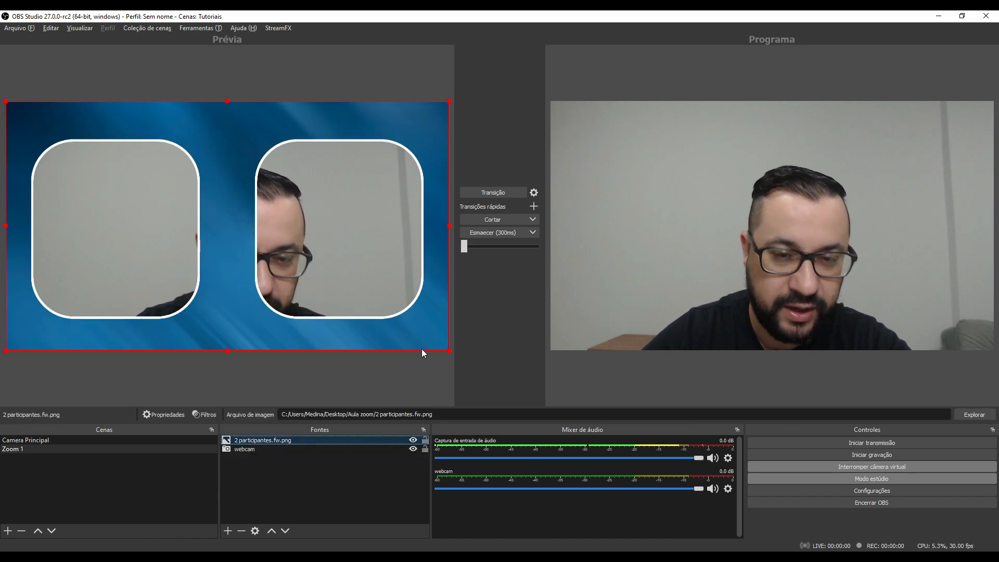
mouse_move(422, 349)
left_mouse_down()
mouse_move(196, 334)
mouse_move(350, 319)
mouse_move(299, 317)
mouse_move(417, 335)
left_mouse_up()
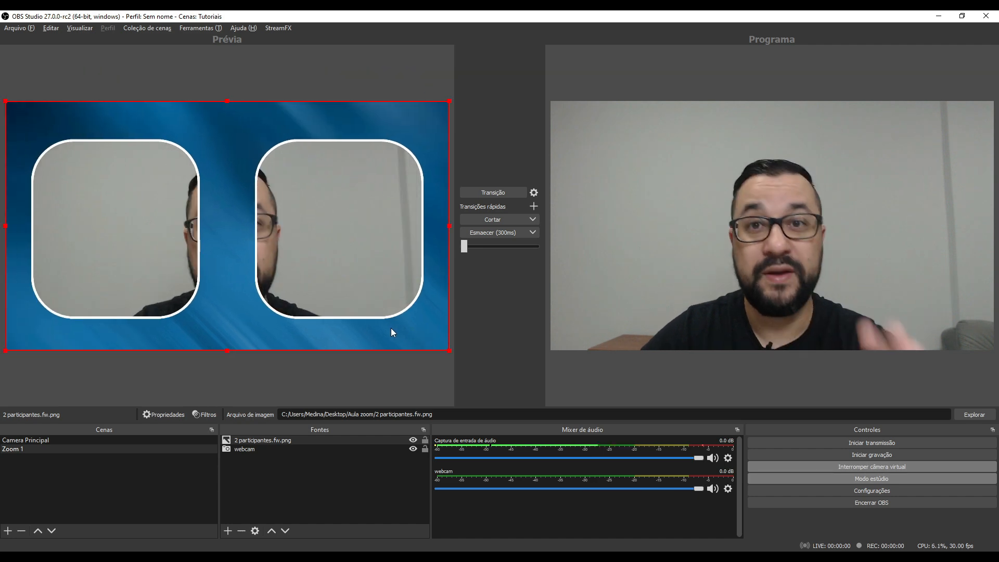
left_click(425, 441)
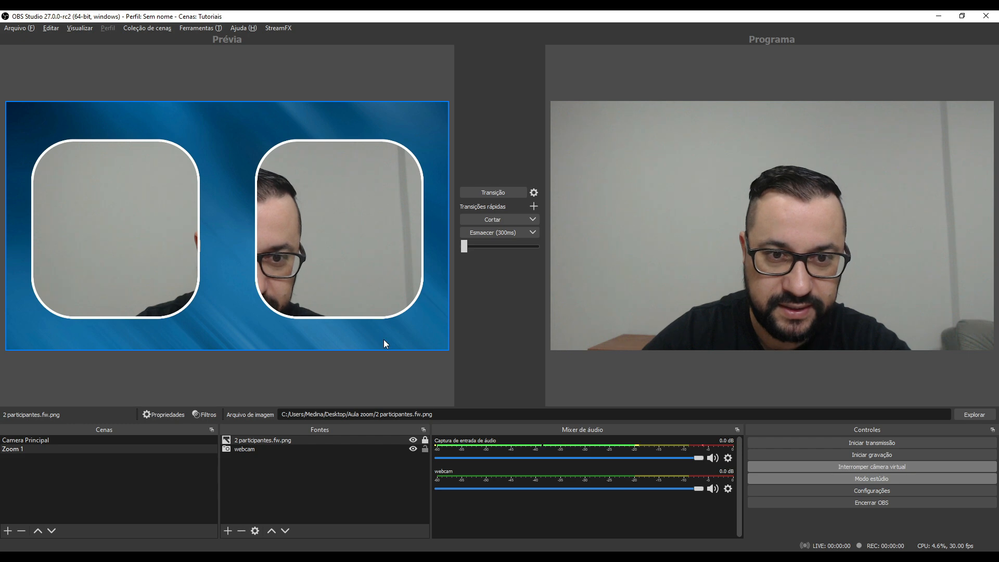
Move the webcam picture behind the left frame of the image and scale it down to fit the frame's height
left_click(312, 348)
left_click_drag(368, 256, 254, 239)
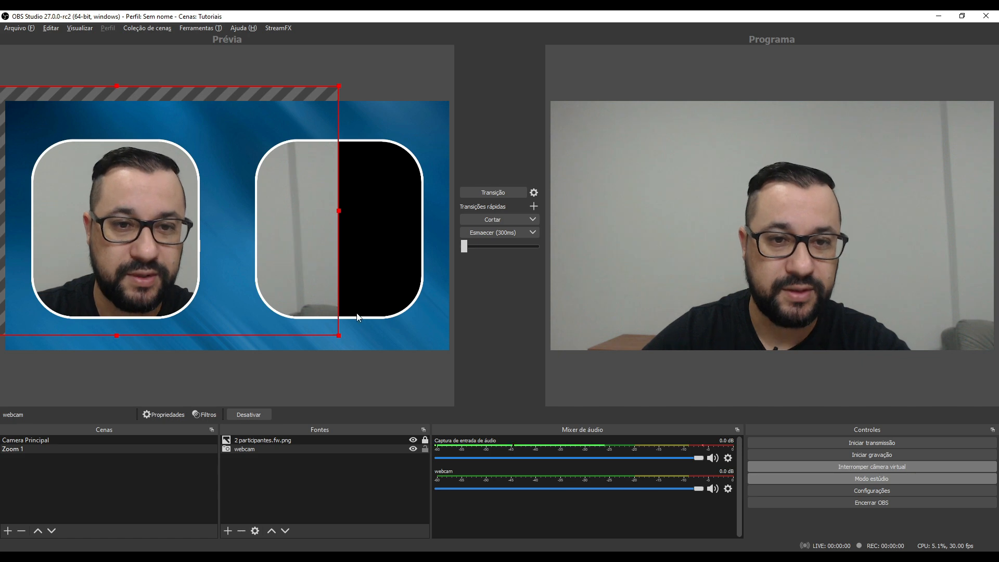
left_click_drag(336, 337, 255, 251)
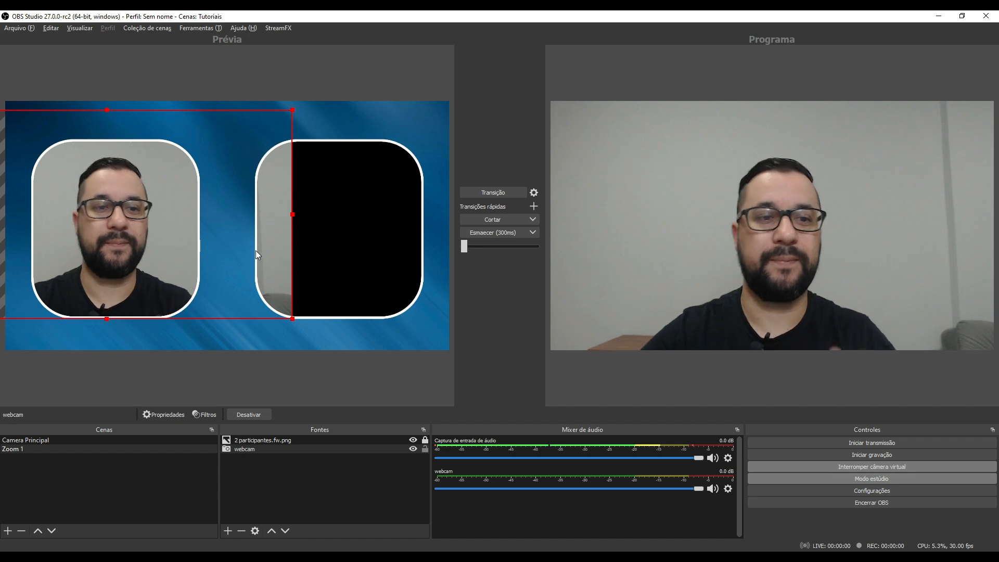
left_click(364, 118)
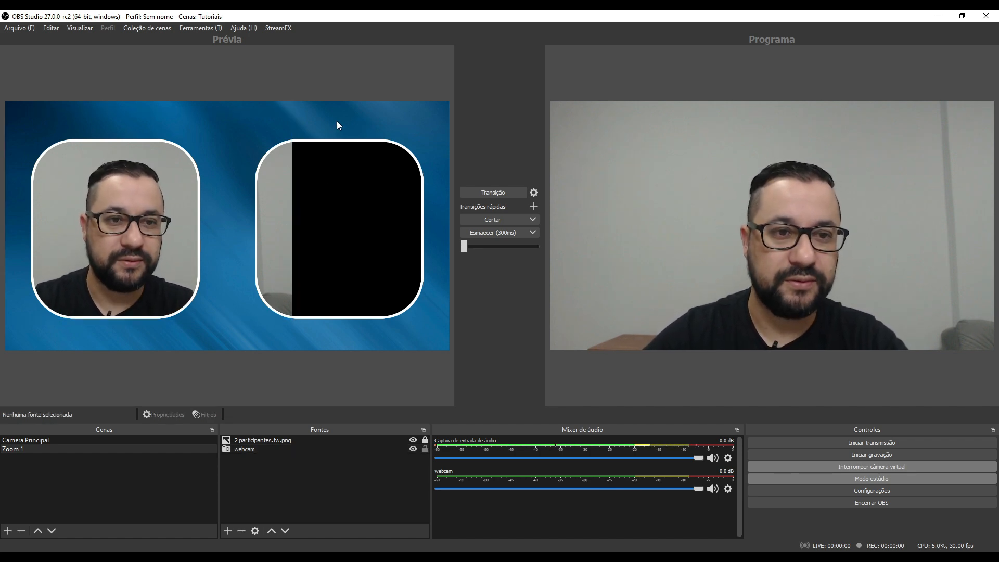
Crop the webcam picture's right side to the middle of the canvas, clear of the second frame
left_click(258, 146)
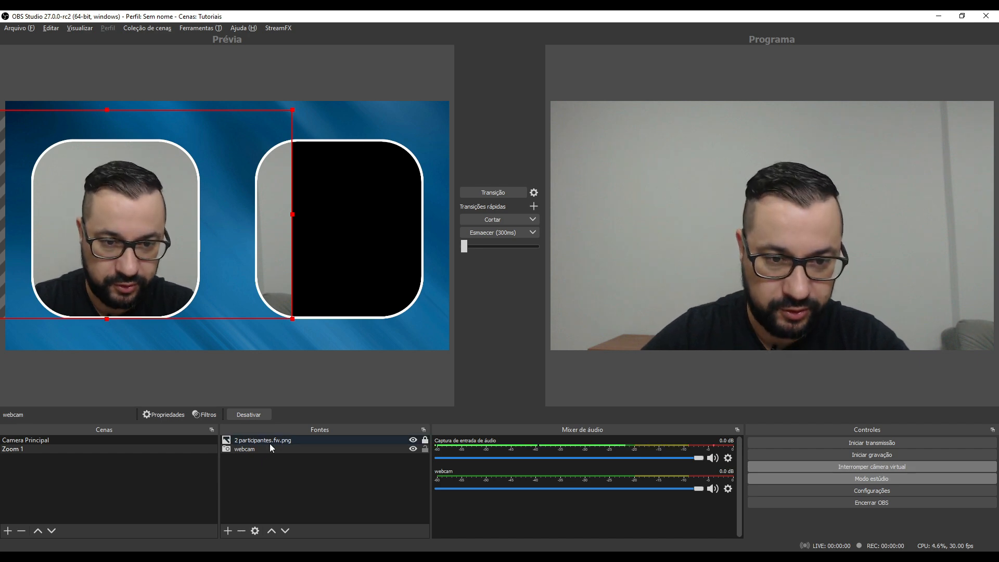
left_click(247, 451)
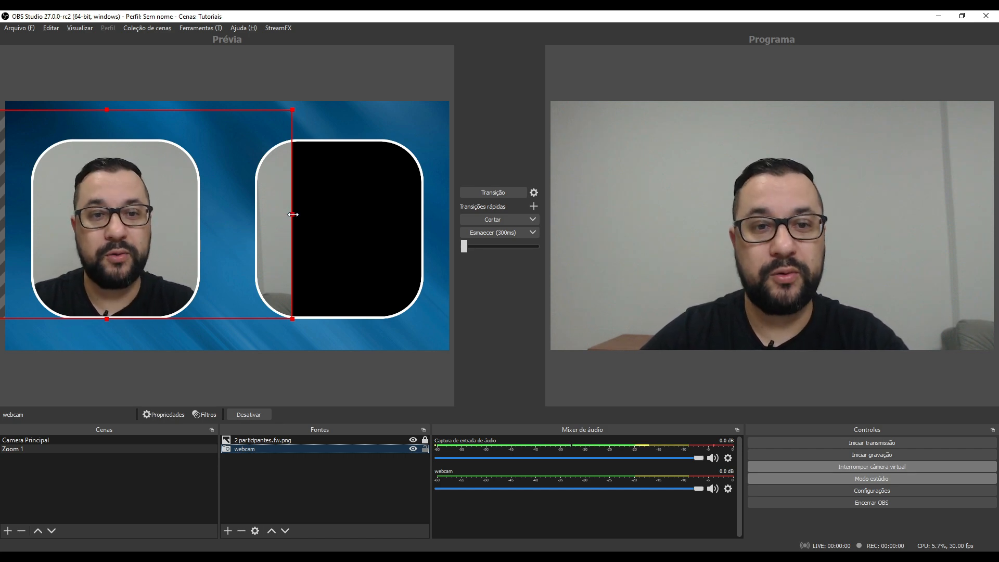
left_click_drag(293, 215, 226, 213)
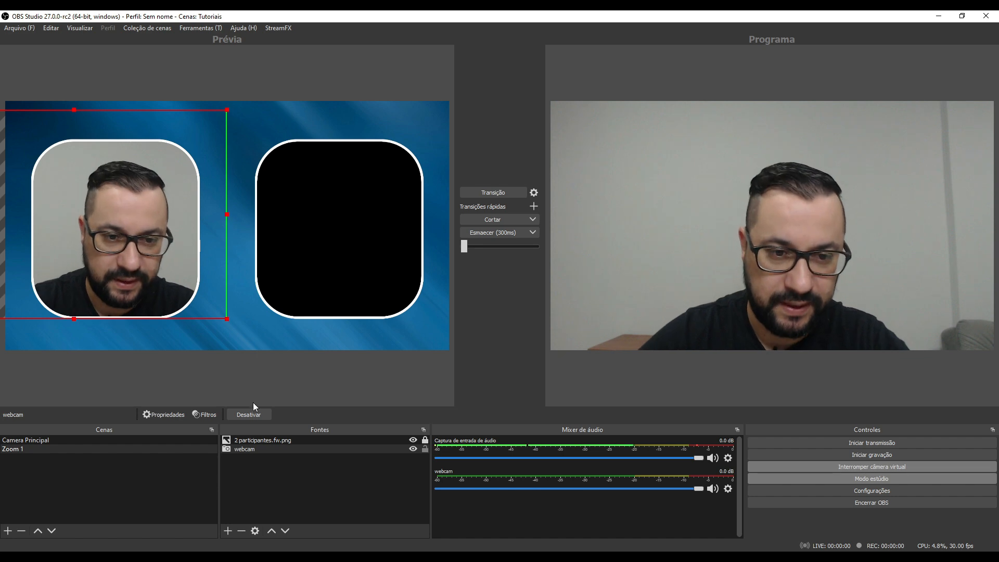
Bring the webcam source above the frame image and reset its transform to the original size and crop
left_click(254, 451)
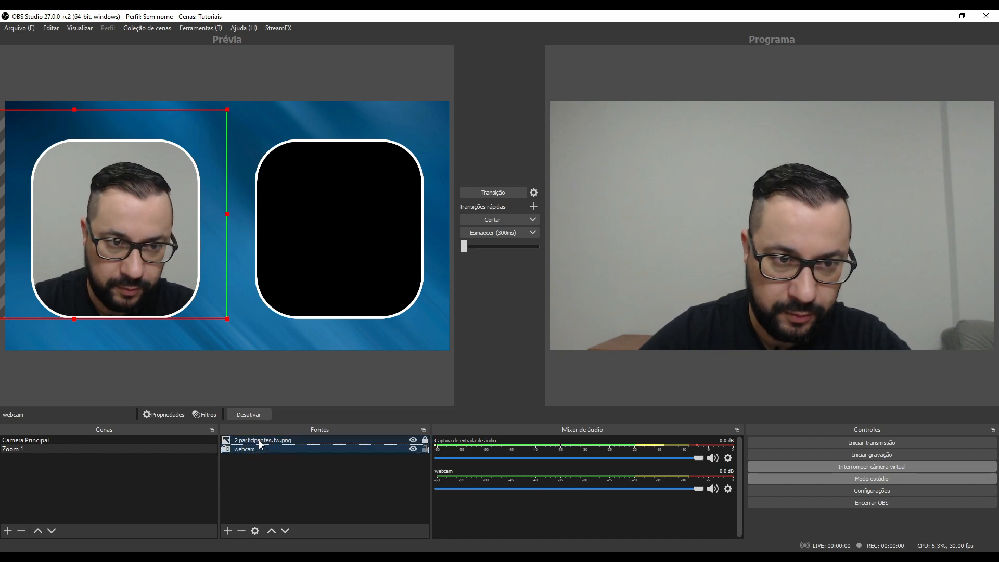
left_click_drag(260, 437, 261, 436)
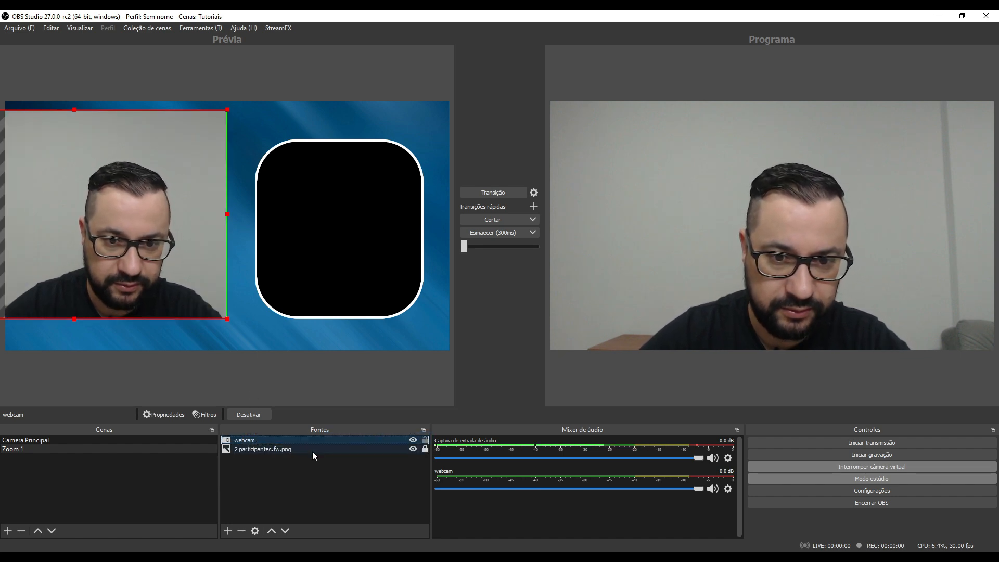
left_click_drag(194, 266, 323, 272)
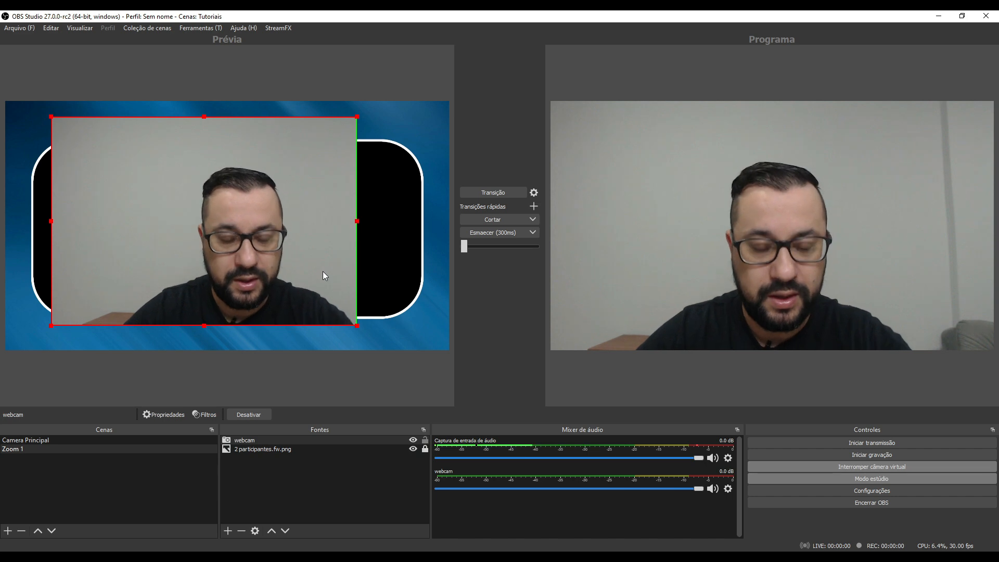
key("ctrl+r")
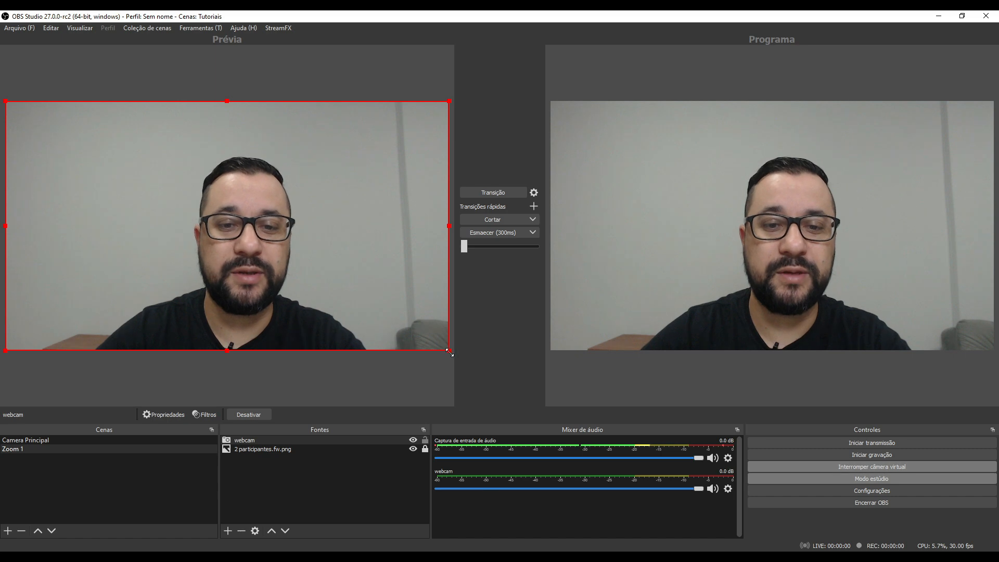
Shrink and reposition the webcam picture over the two frames, and fit it back to the screen
left_click_drag(444, 353, 323, 279)
left_click_drag(264, 217, 308, 235)
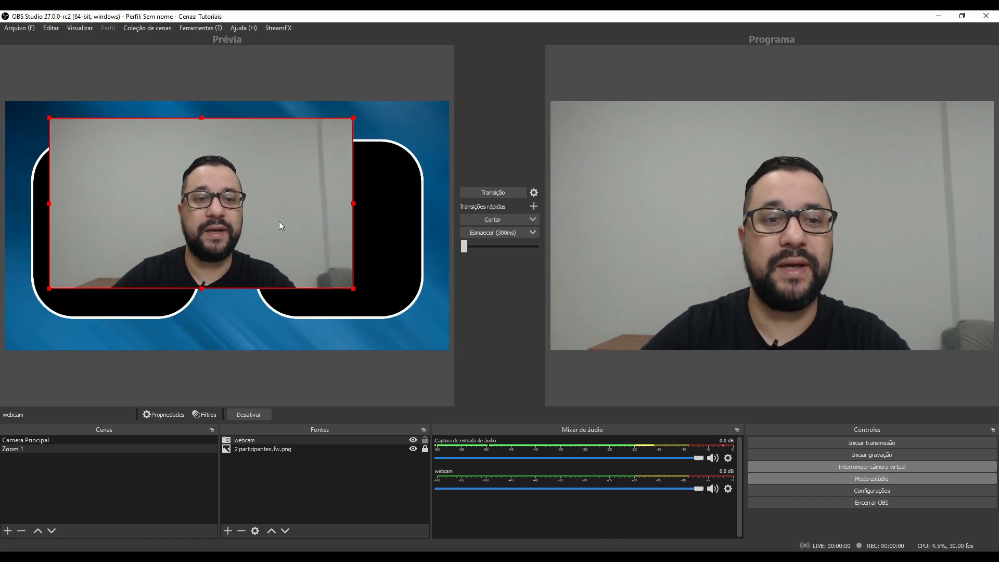
right_click(172, 160)
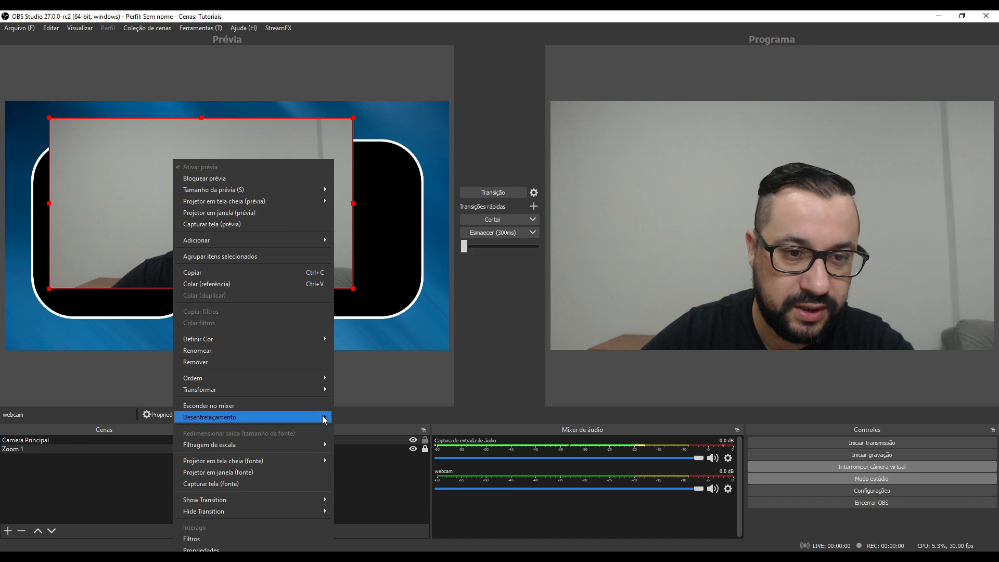
mouse_move(328, 391)
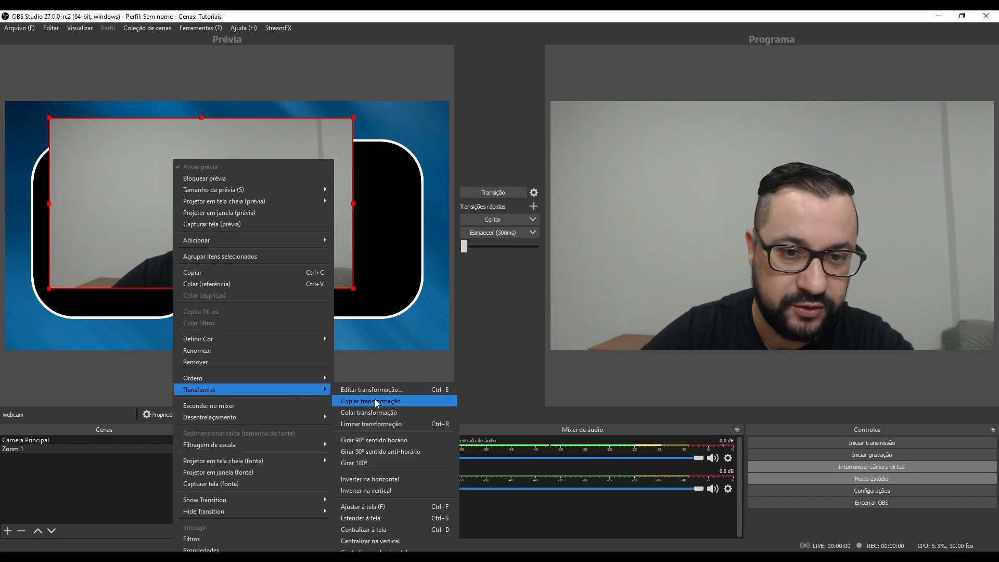
left_click(384, 511)
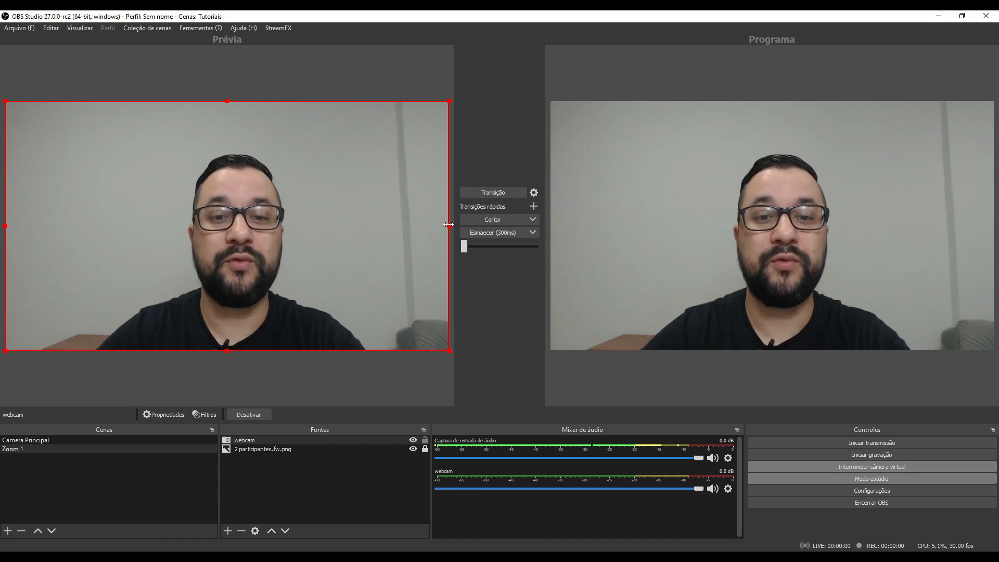
mouse_move(448, 226)
left_mouse_down()
mouse_move(149, 237)
mouse_move(448, 226)
left_mouse_up()
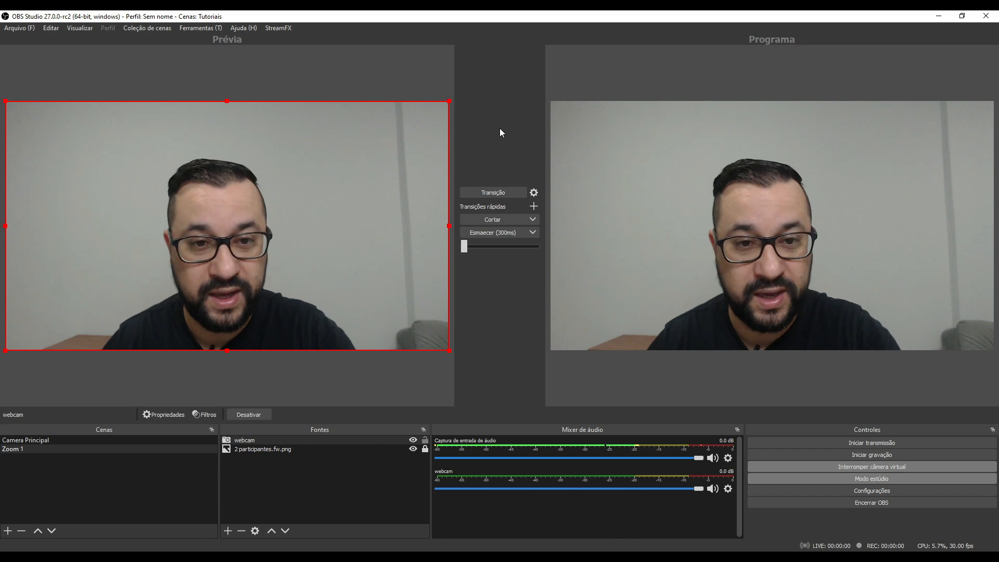
right_click(216, 163)
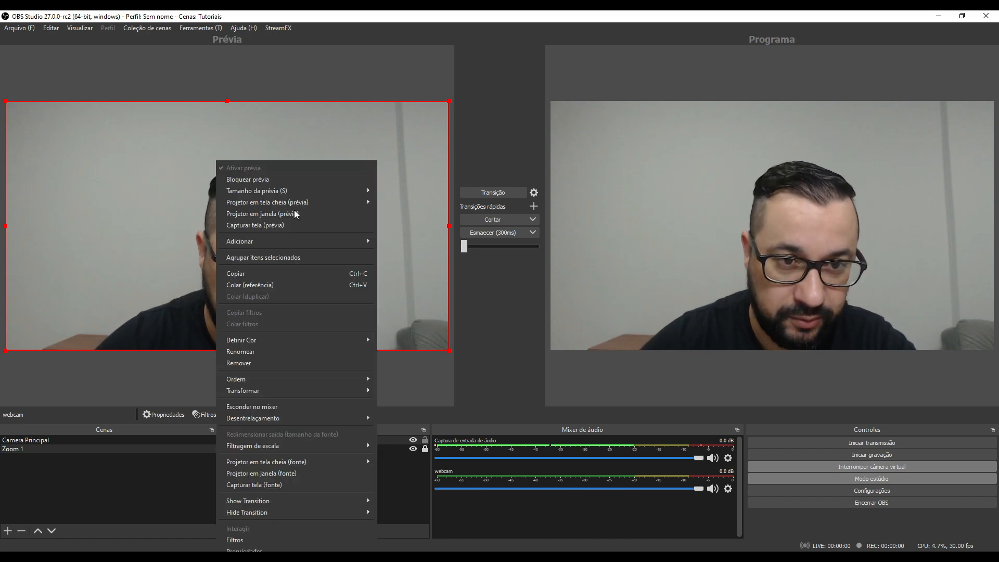
mouse_move(347, 391)
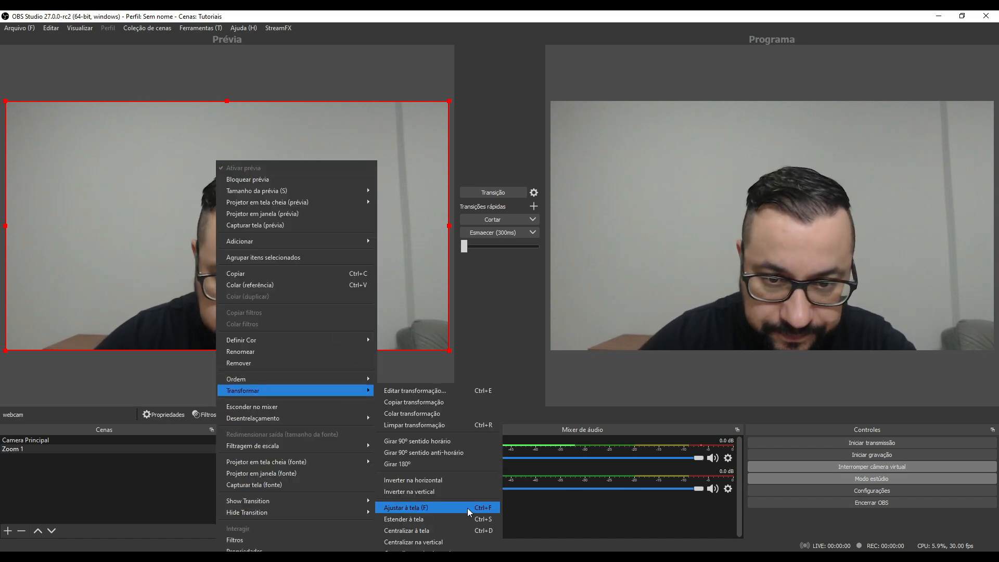
key("Escape")
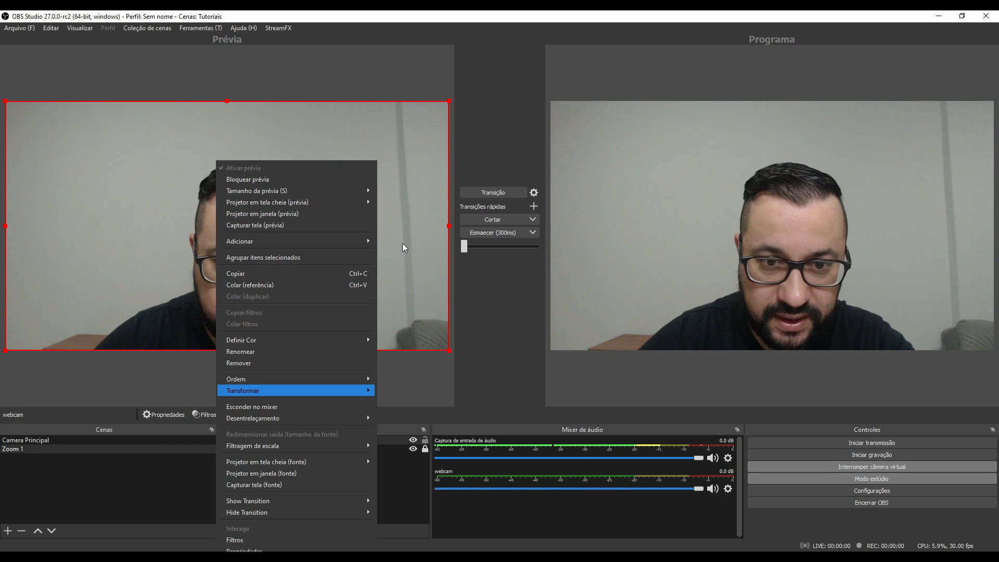
key("Escape")
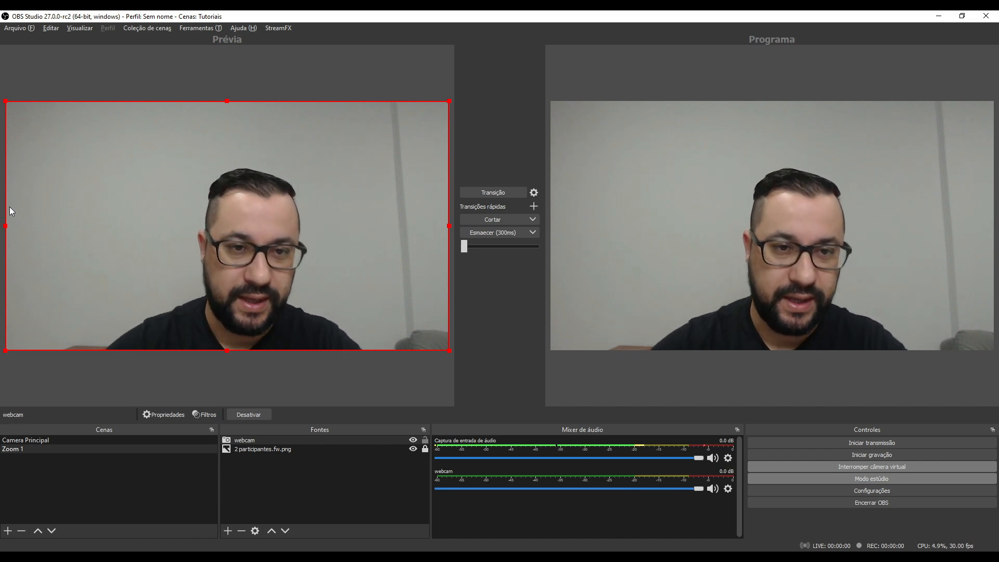
mouse_move(258, 445)
left_mouse_down()
mouse_move(250, 460)
mouse_move(258, 436)
left_mouse_up()
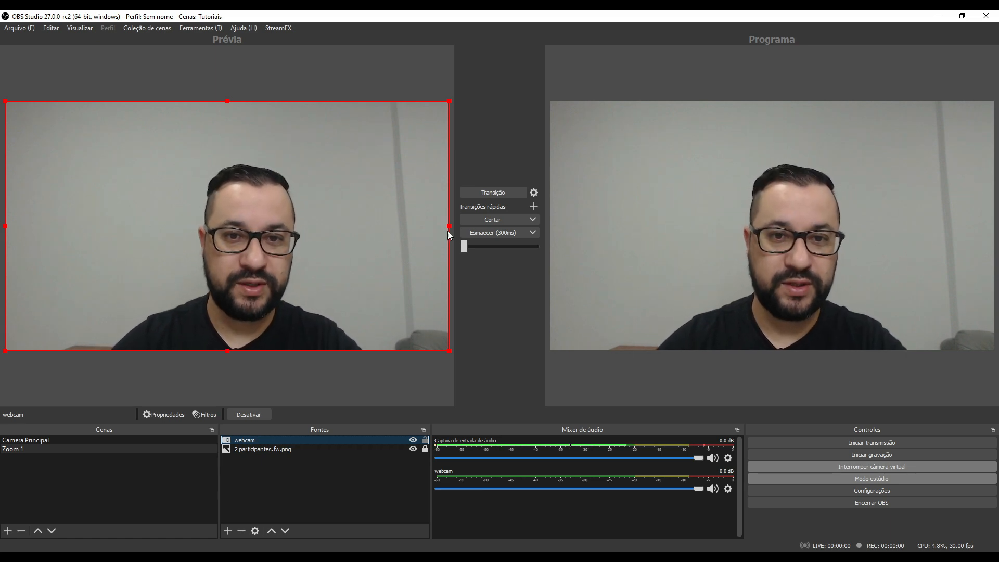
mouse_move(449, 227)
left_mouse_down()
mouse_move(349, 239)
mouse_move(449, 237)
left_mouse_up()
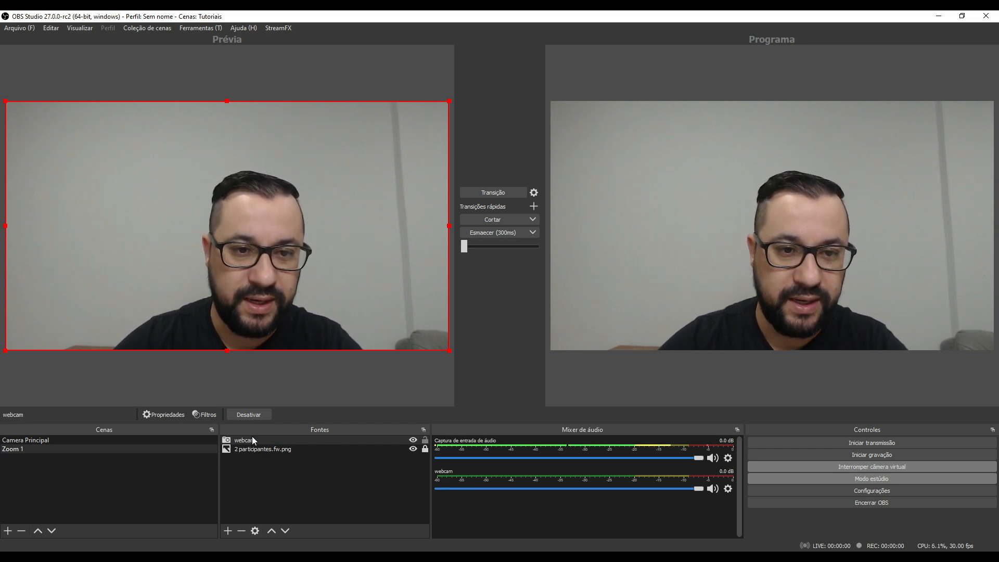
Place the webcam source below the 2 participantes.fw.png image in the source order and leave it unlocked
left_click_drag(251, 442, 254, 454)
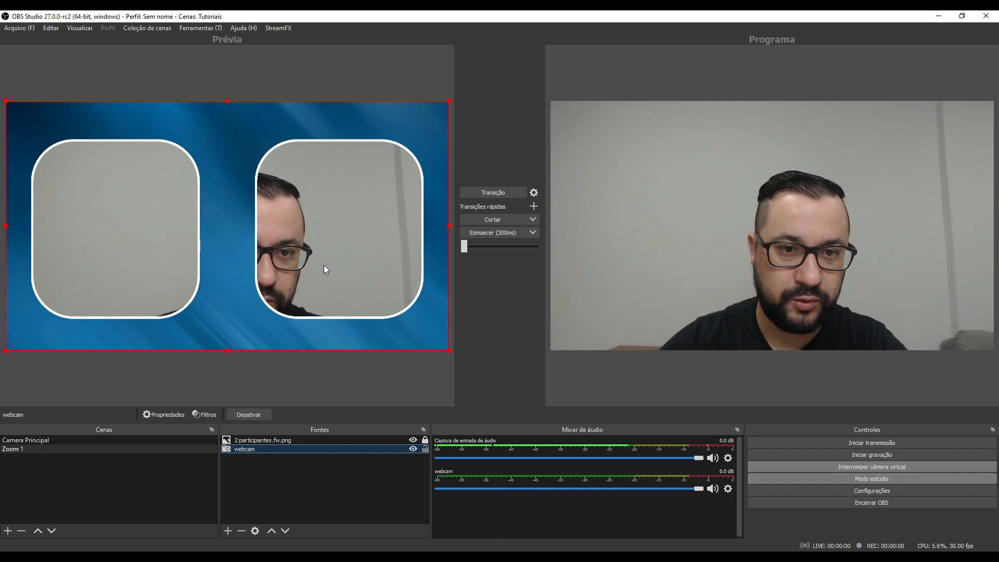
left_click(425, 451)
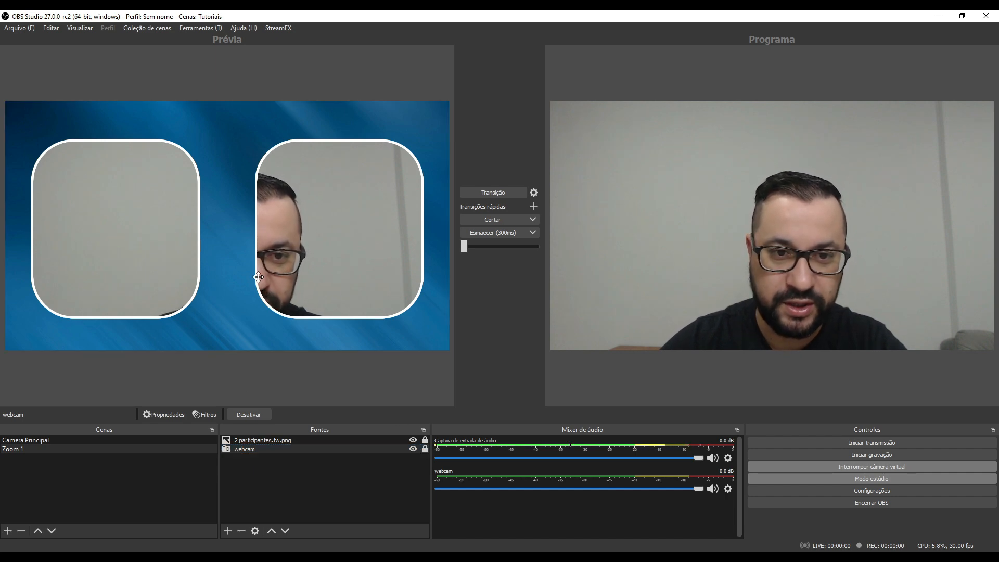
left_click(425, 449)
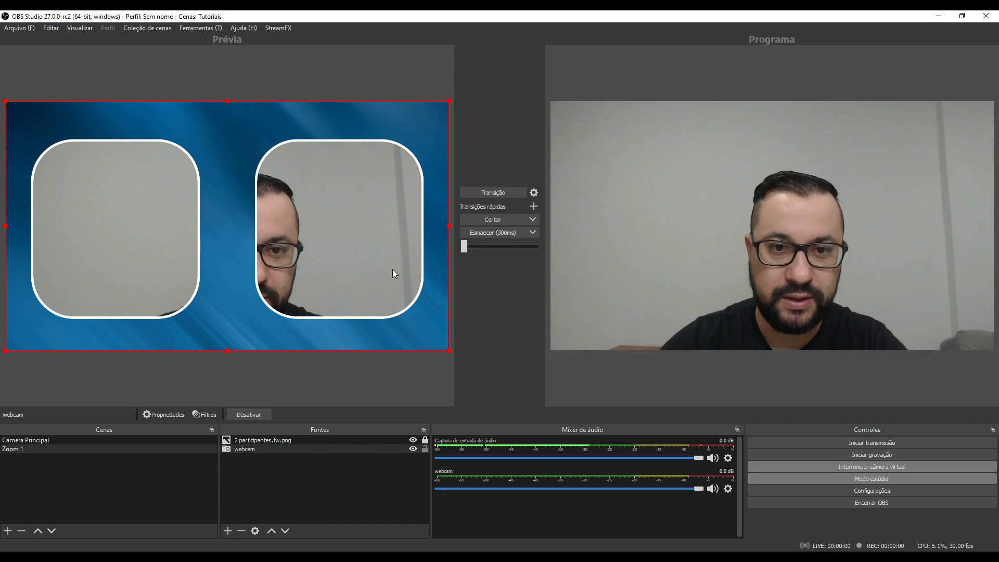
Fit the webcam picture to the left frame's height and crop its right side to the middle of the canvas
left_click_drag(393, 270, 266, 259)
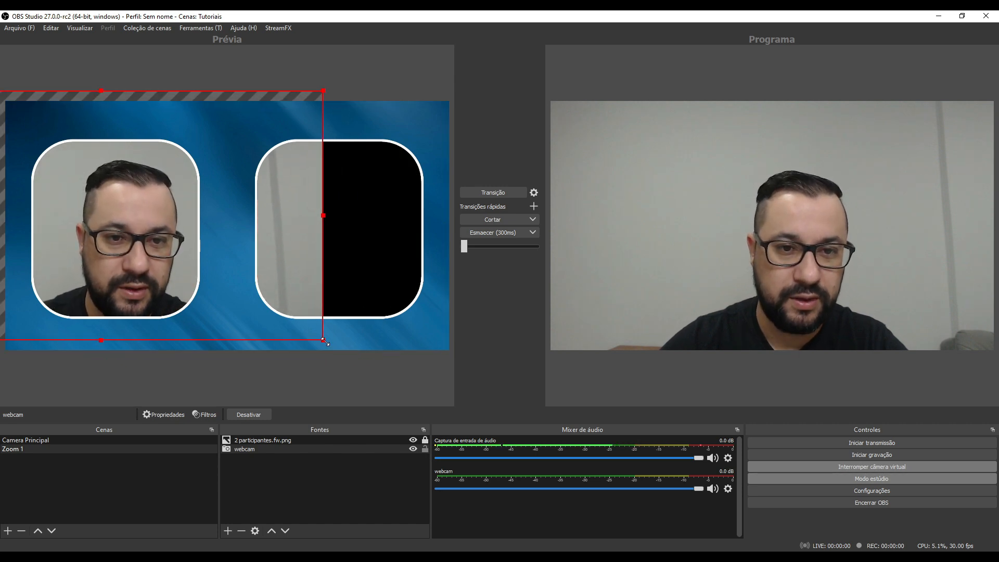
left_click_drag(323, 340, 239, 275)
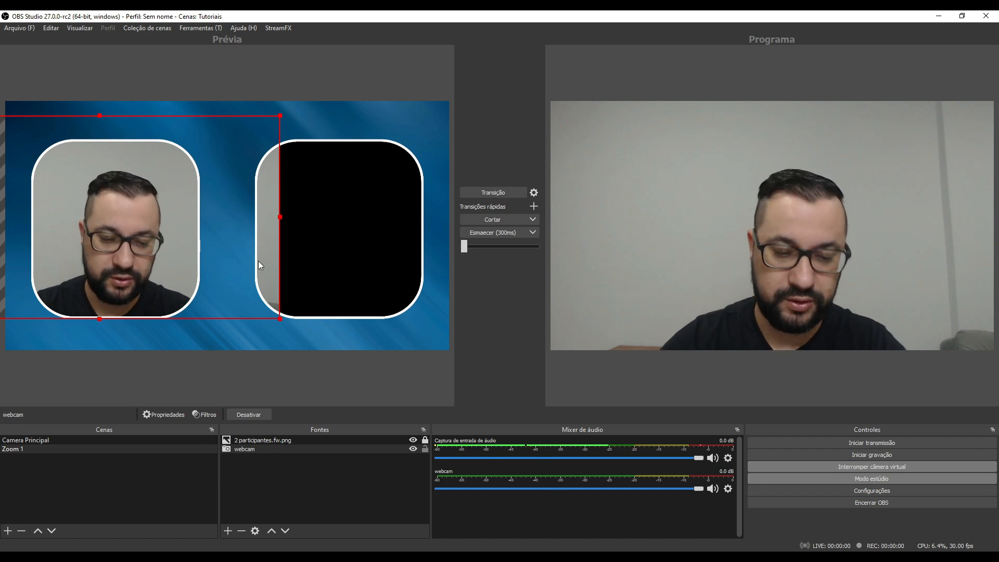
left_click_drag(281, 217, 226, 215)
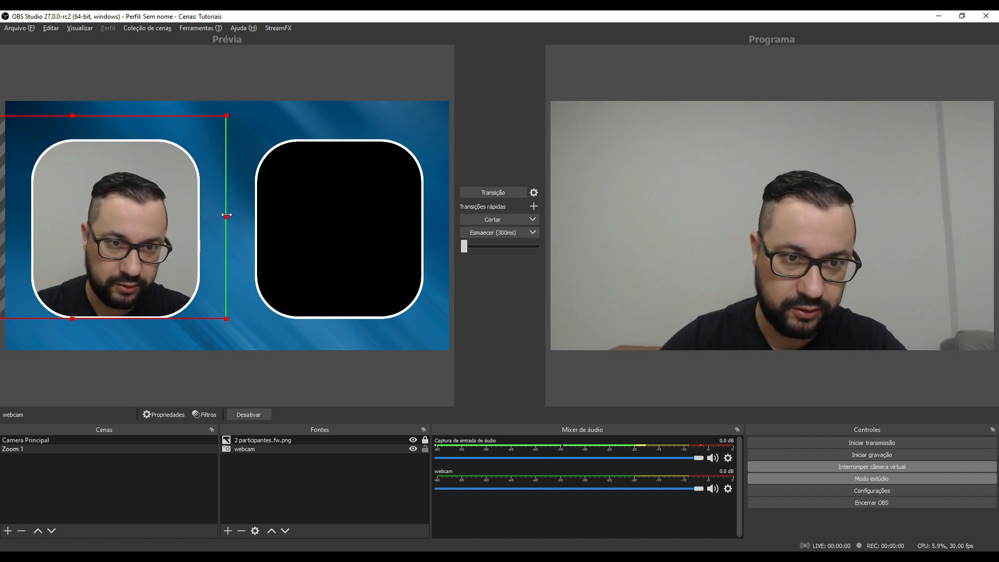
left_click(249, 133)
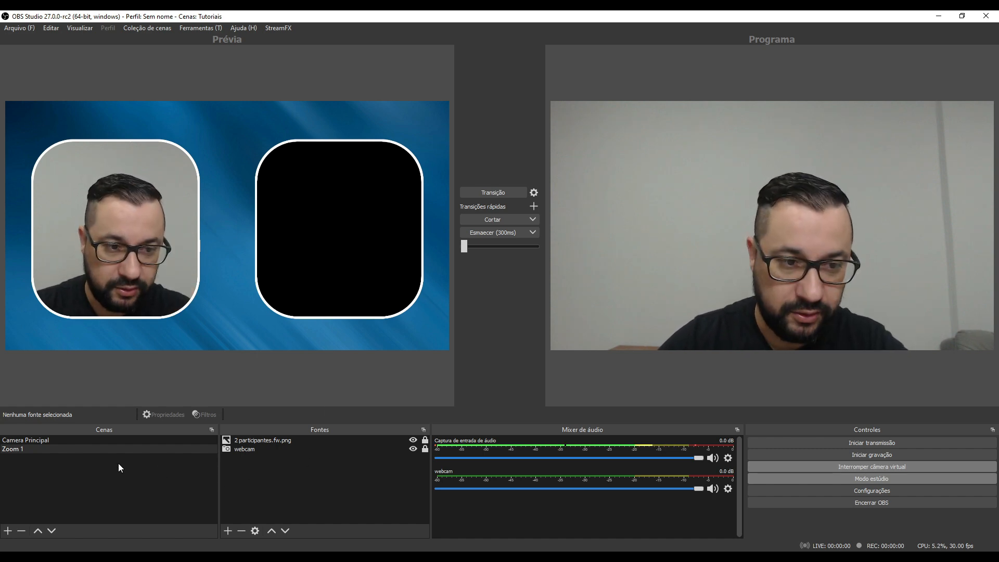
Copy the Captura de entrada de áudio source from the Camera Principal scene into the Zoom 1 scene
left_click(104, 450)
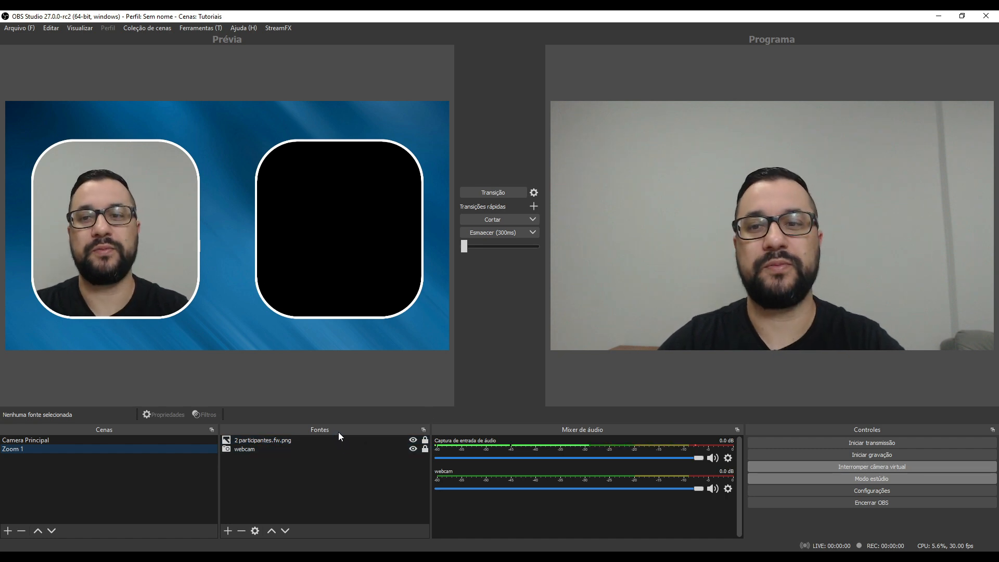
left_click(298, 449)
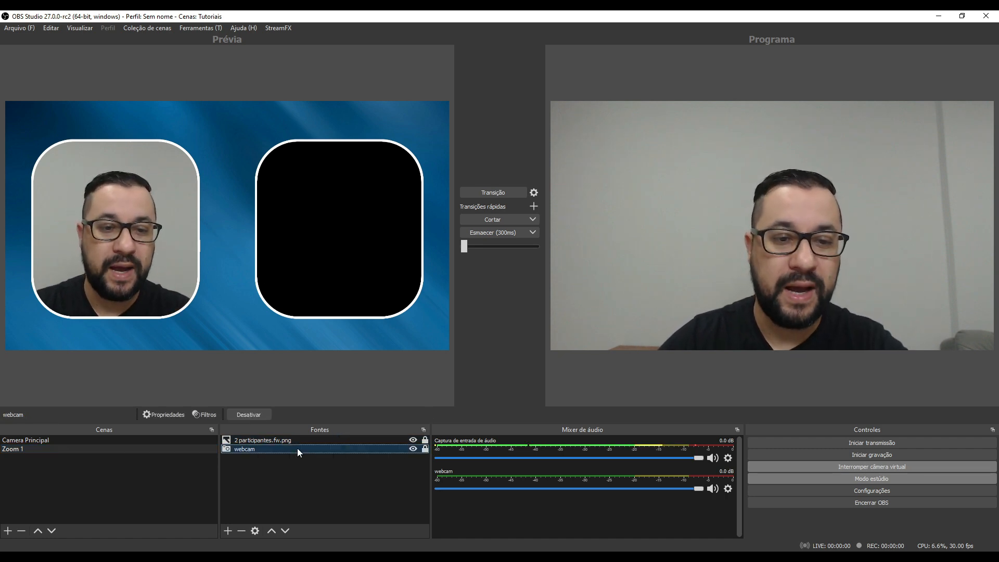
left_click(182, 441)
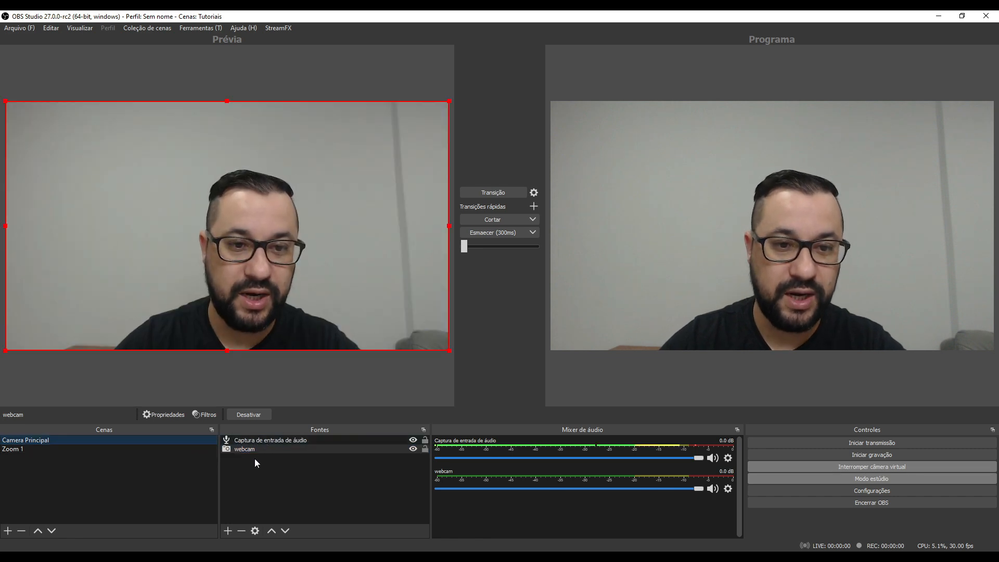
left_click(302, 455)
left_click(294, 440)
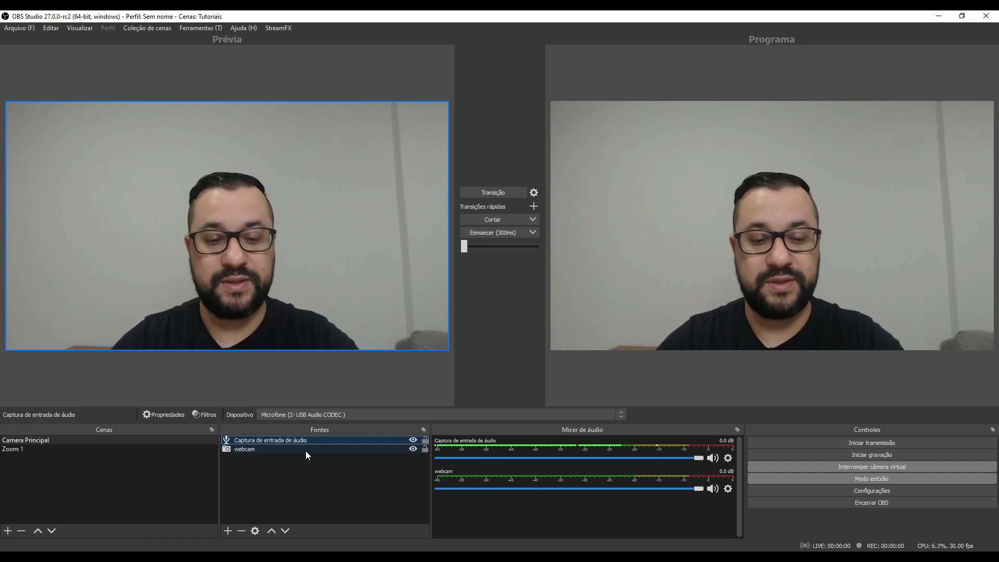
left_click(91, 453)
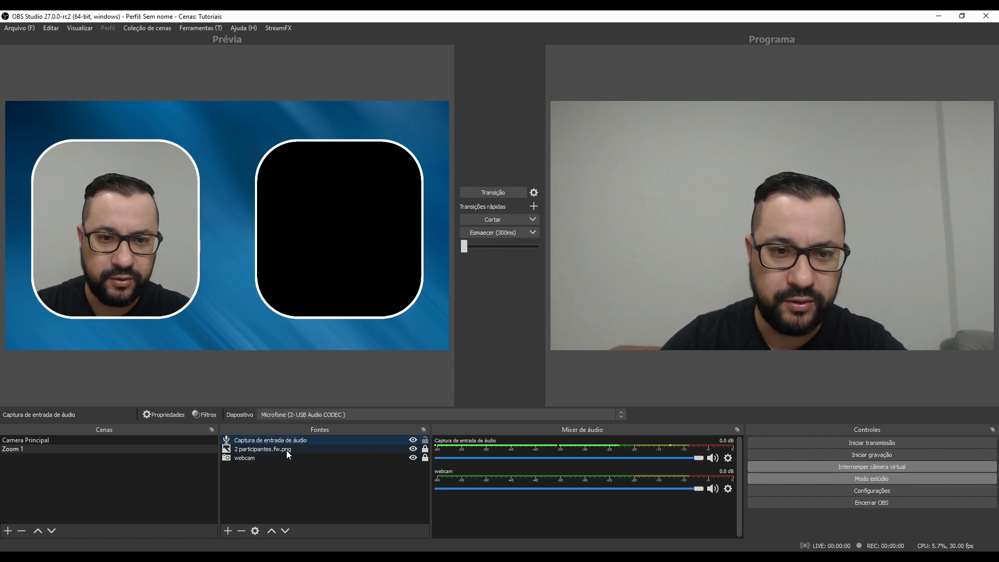
Move the Captura de entrada de áudio source below the webcam in Zoom 1 and lock it
left_click_drag(286, 440, 284, 461)
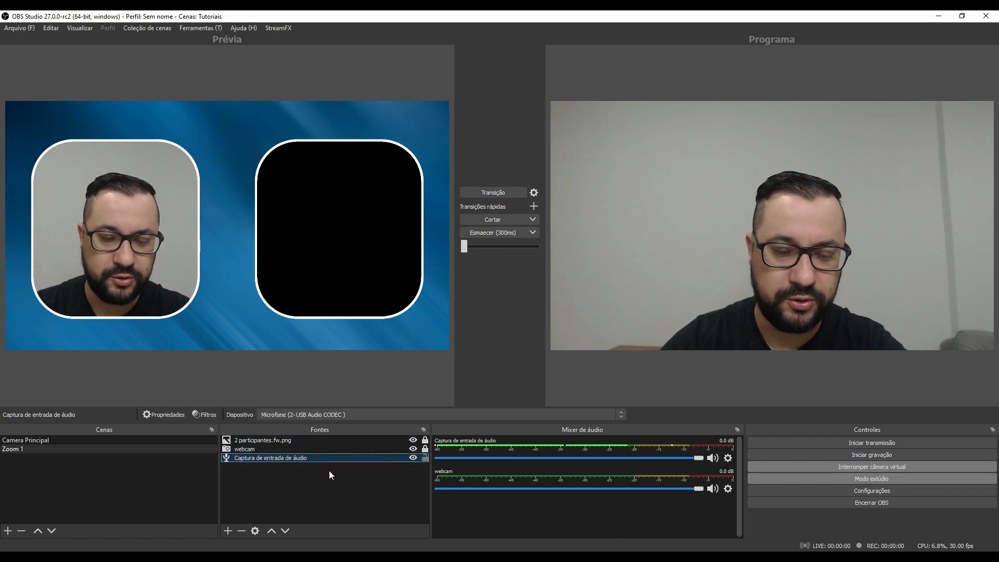
left_click(426, 457)
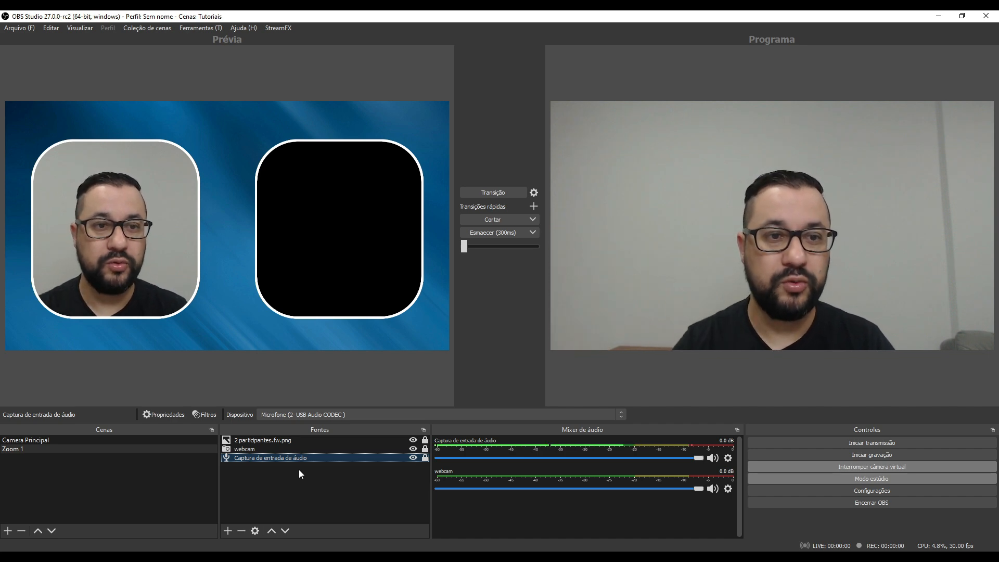
left_click(305, 499)
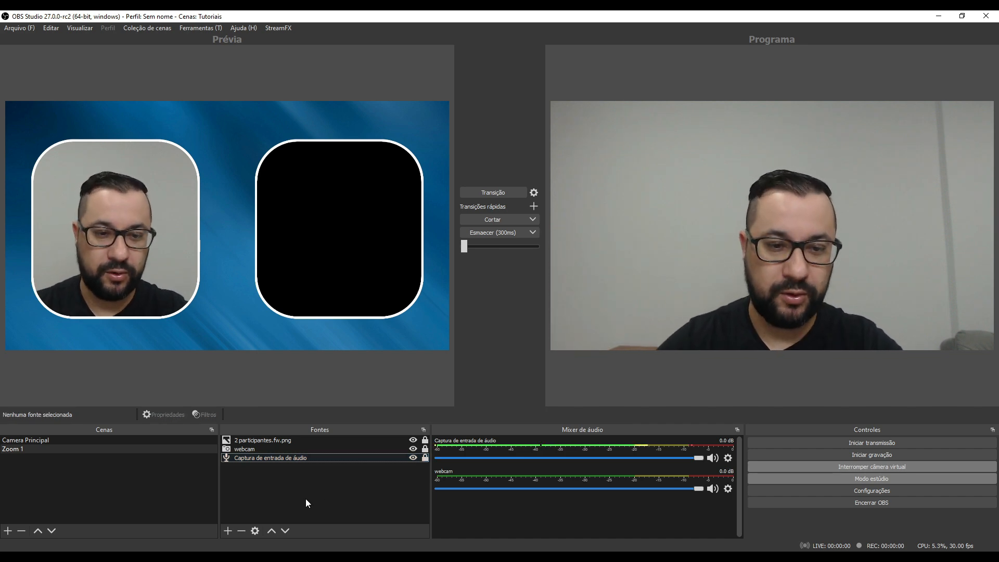
Add a new window capture source named "captura zoom 1" to the Zoom 1 scene
left_click(228, 531)
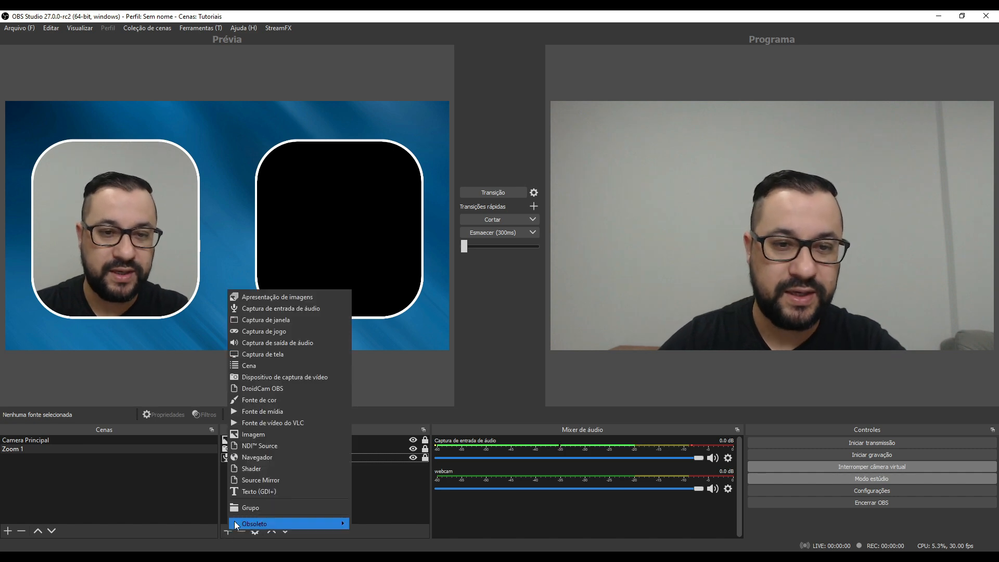
left_click(302, 320)
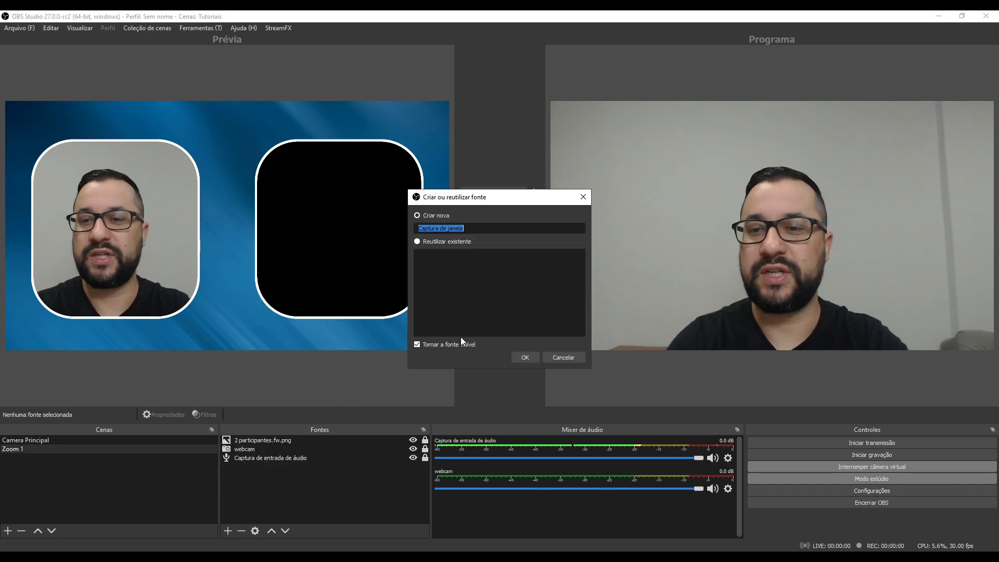
type("caput")
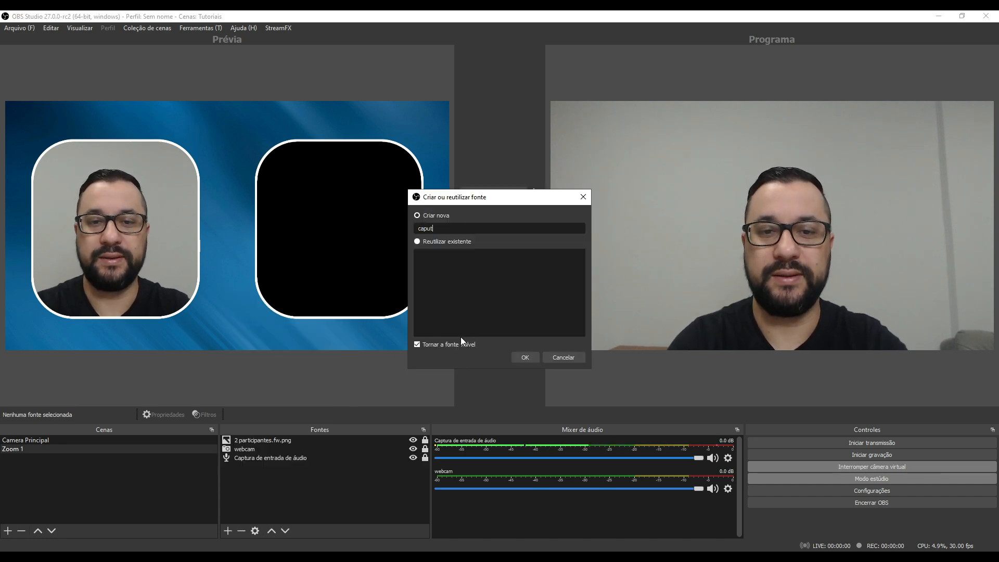
key("BackSpace")
key("BackSpace")
type("tura zoom 1")
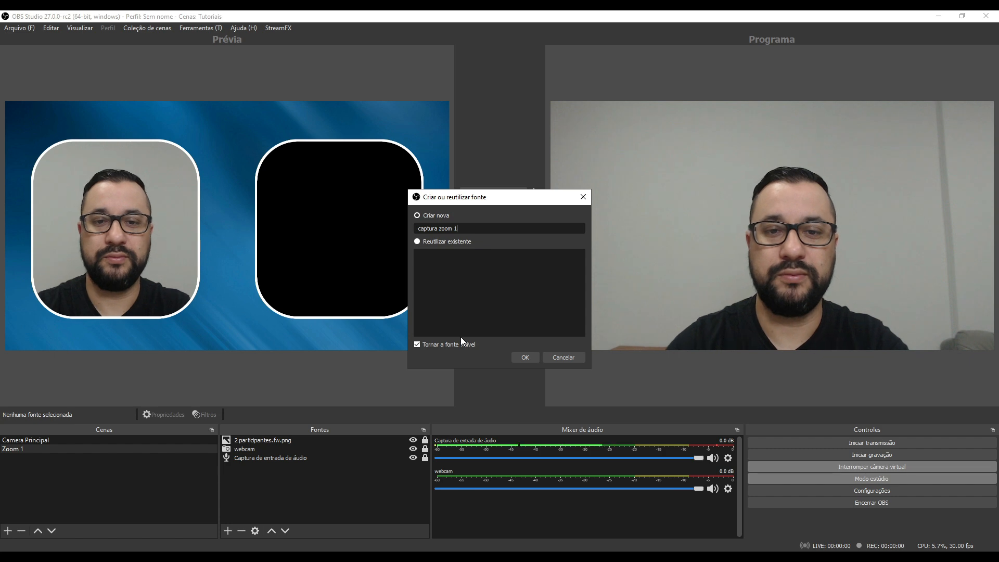
left_click(526, 357)
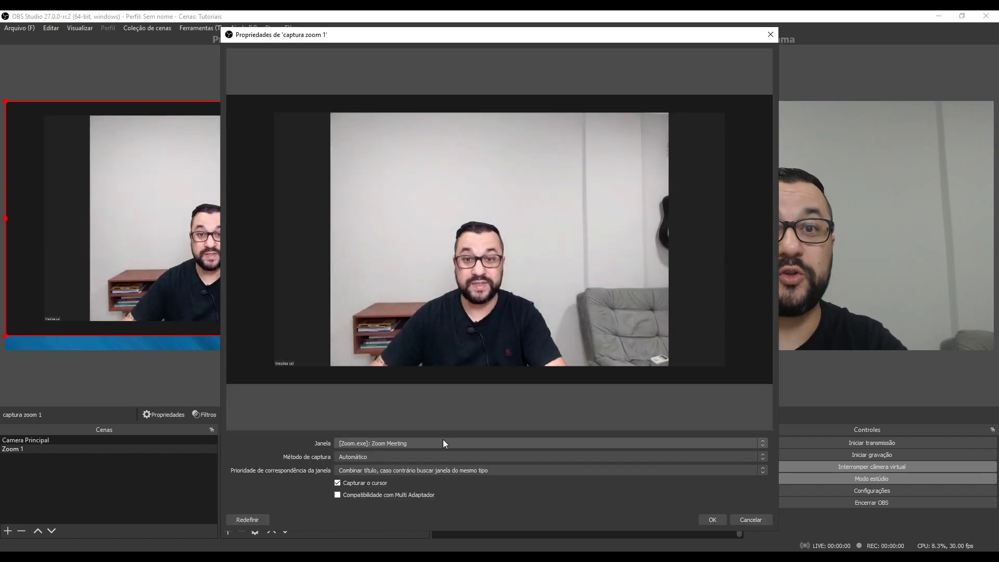
Set the Zoom Meeting capture method to Windows Graphics Capture (Windows 10 1903 ou superior) with cursor capture turned off, and accept the properties
left_click(375, 457)
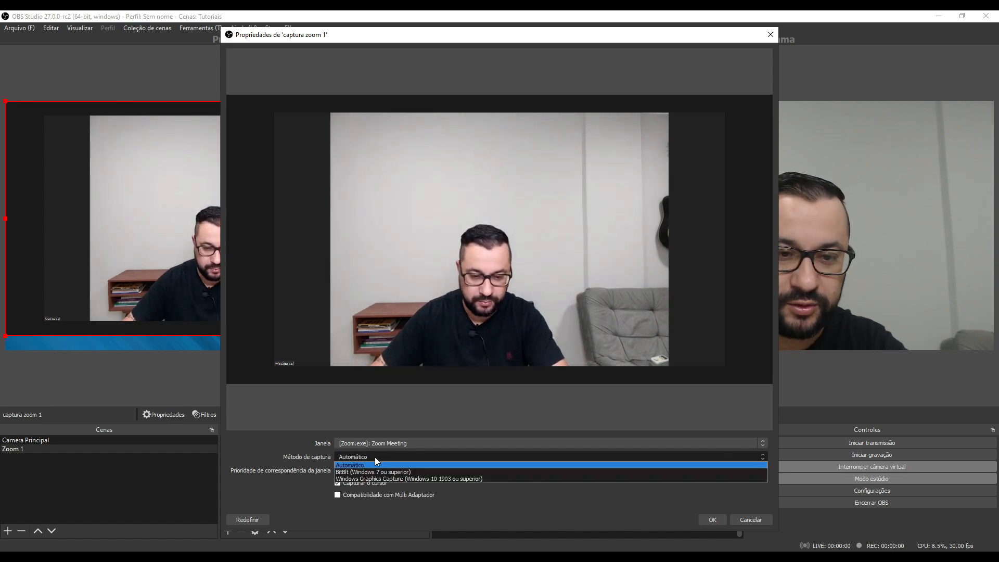
left_click(379, 478)
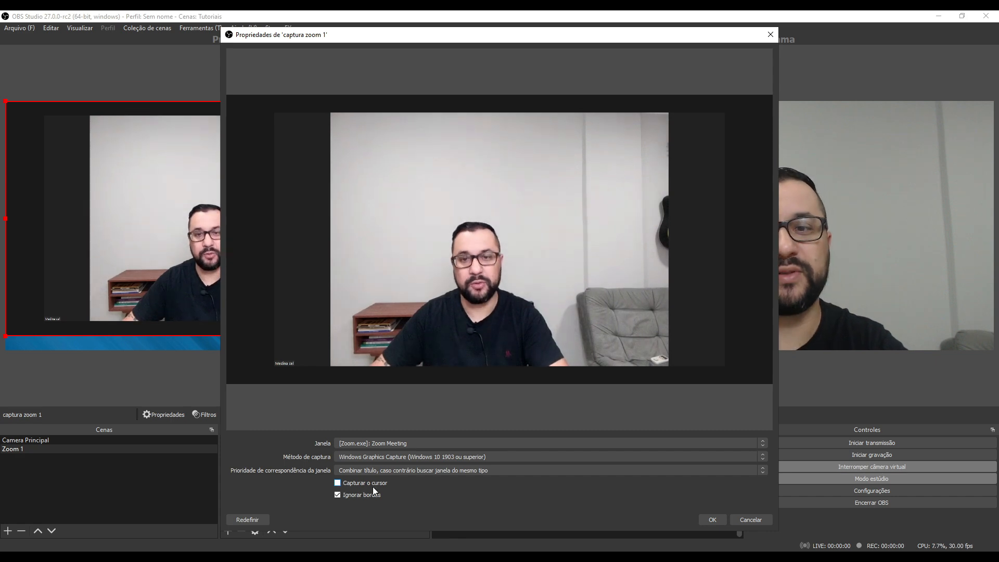
left_click(712, 520)
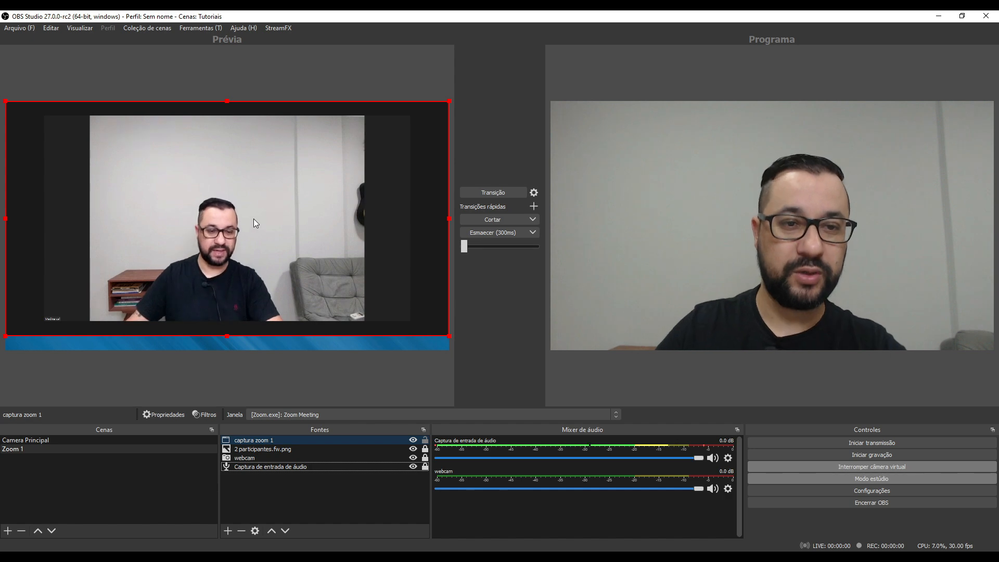
Move the captura zoom 1 source below the frame image and position the guest's picture behind the right frame
mouse_move(254, 218)
left_mouse_down()
mouse_move(254, 240)
mouse_move(254, 228)
left_mouse_up()
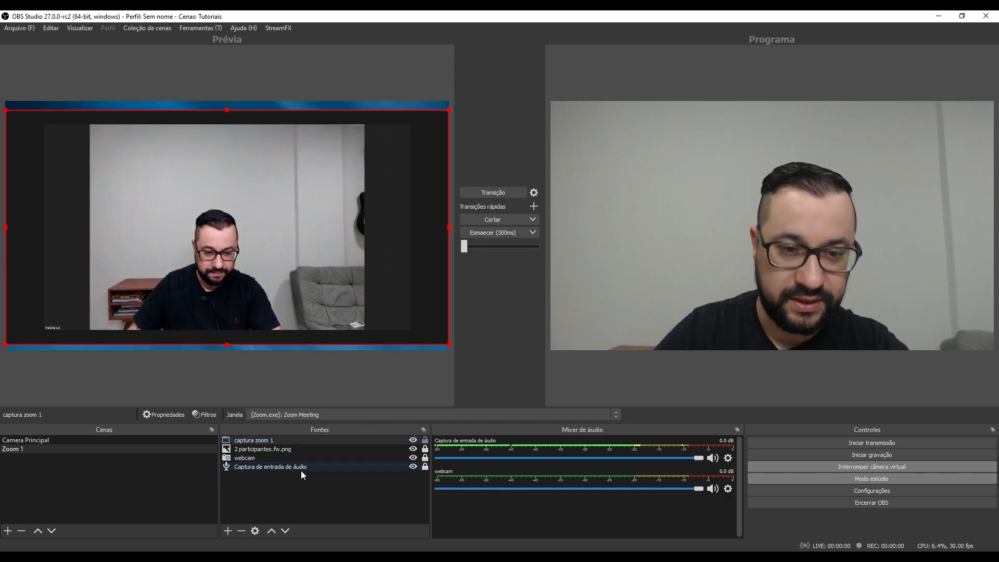
mouse_move(299, 255)
left_mouse_down()
mouse_move(309, 232)
mouse_move(279, 233)
left_mouse_up()
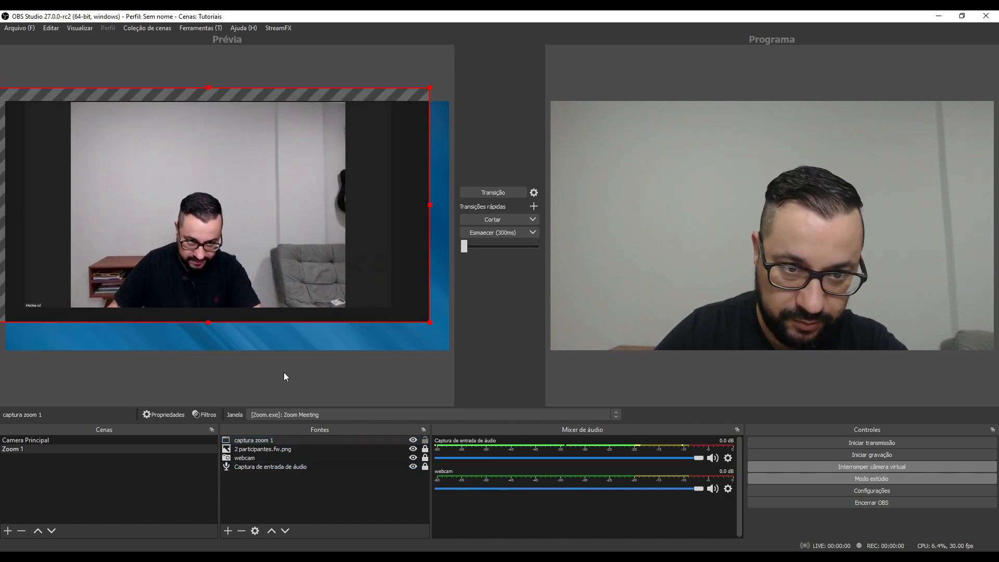
left_click_drag(254, 446, 275, 453)
left_click(281, 440)
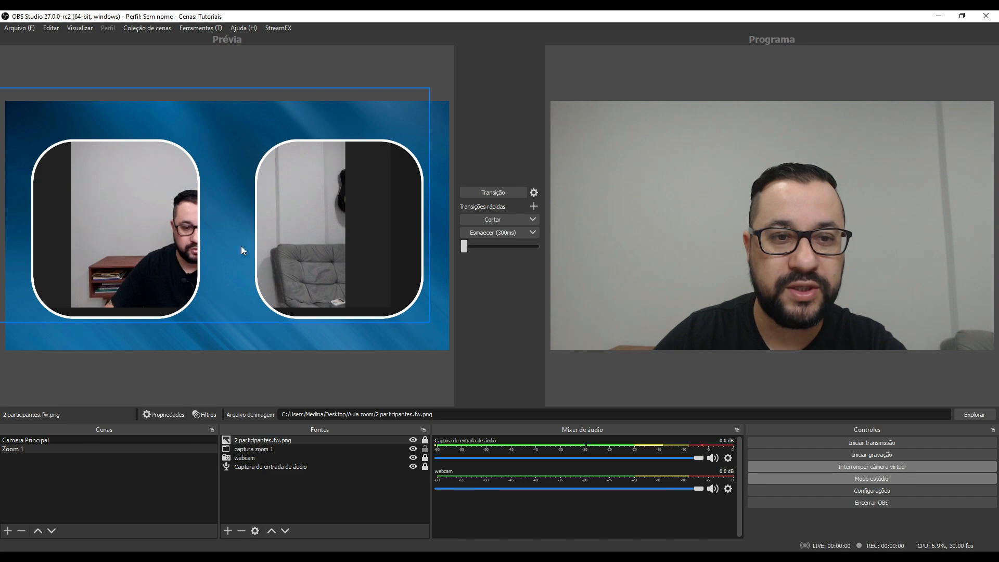
left_click(274, 449)
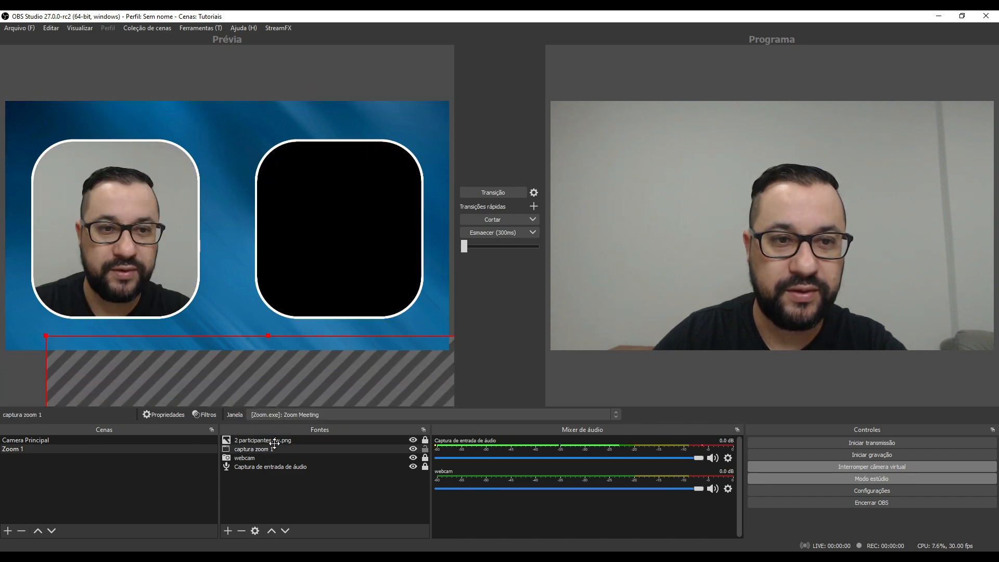
left_click_drag(275, 443, 355, 207)
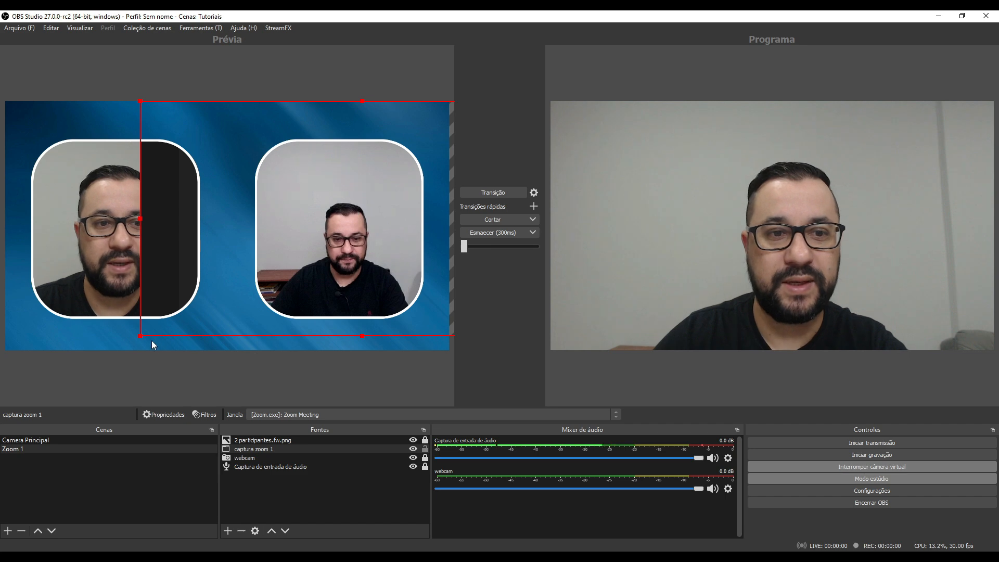
Enlarge the captura zoom 1 source and reposition it so the guest is centred and fills the right frame
left_click_drag(143, 336, 93, 370)
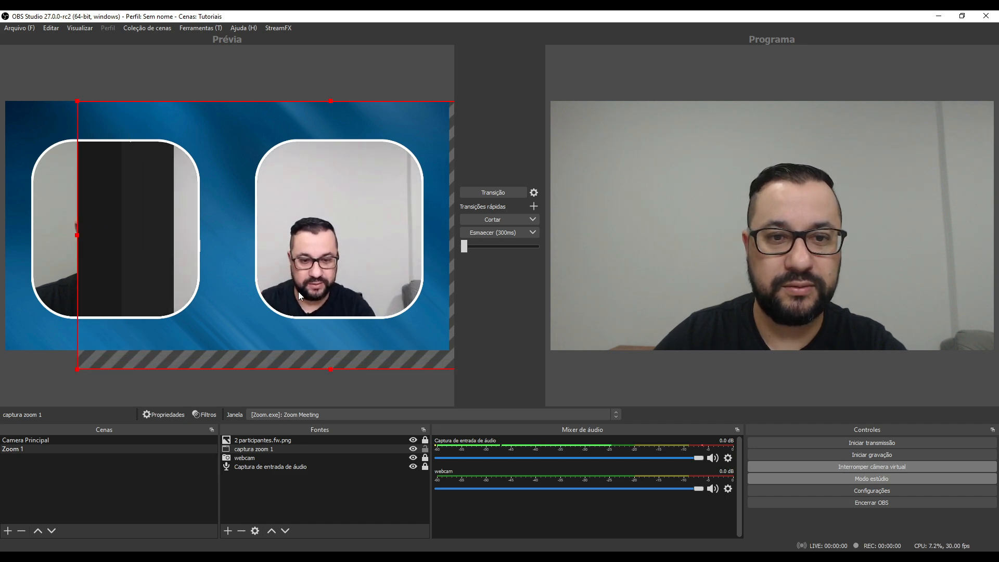
left_click_drag(300, 296, 336, 270)
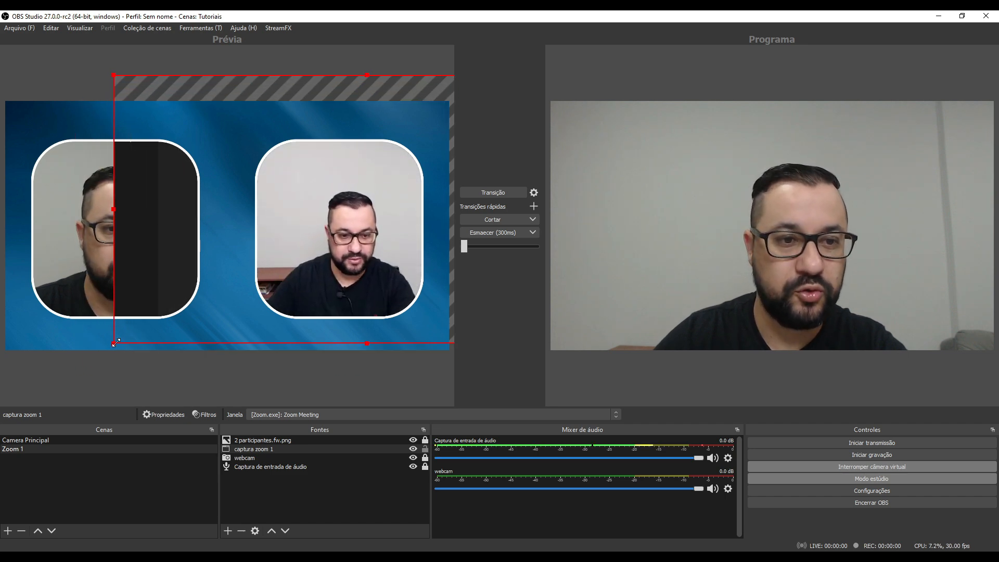
left_click_drag(116, 342, 55, 364)
left_click_drag(333, 307, 374, 274)
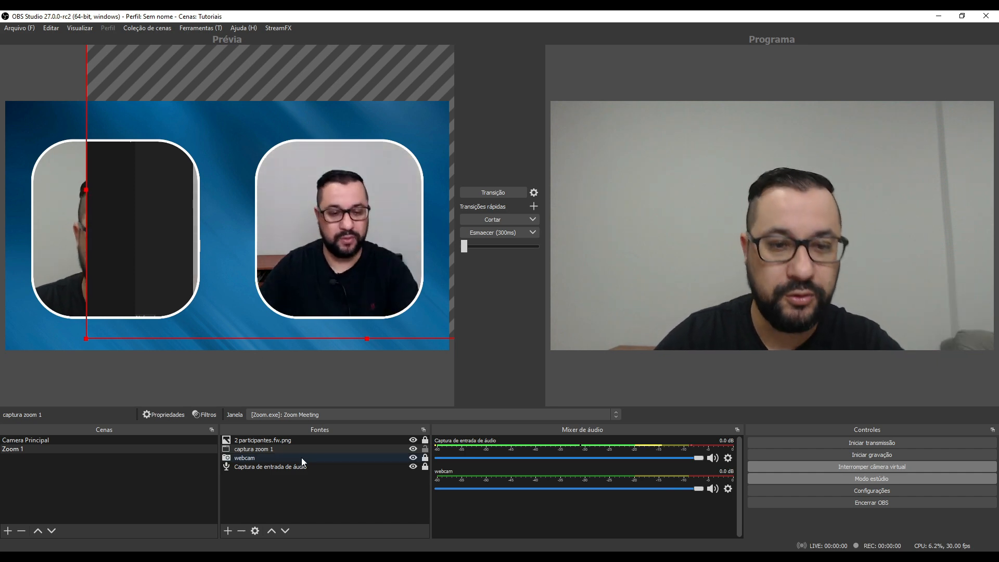
Move the captura zoom 1 source below the webcam in Zoom 1, then deselect it
left_click(267, 451)
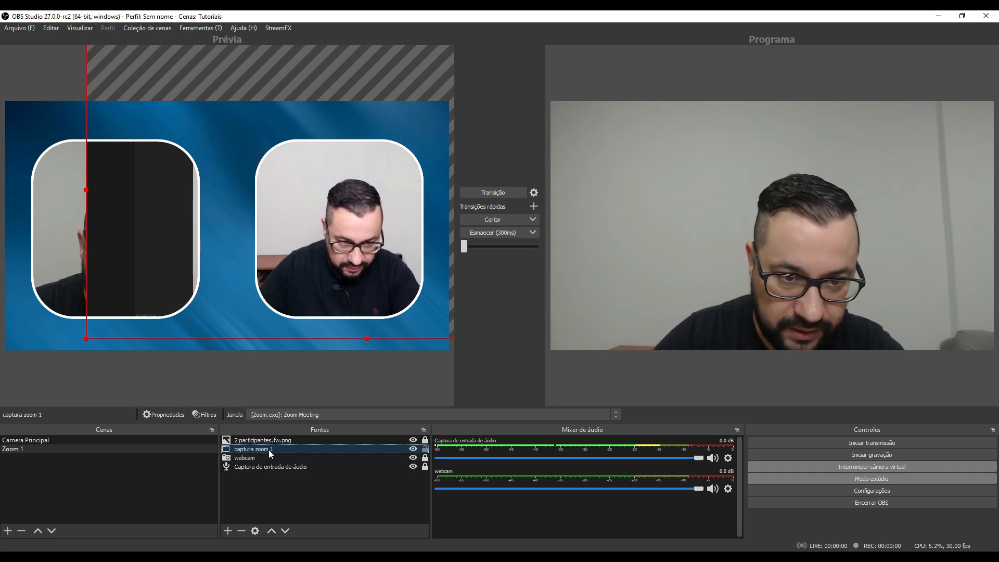
left_click_drag(268, 449, 264, 461)
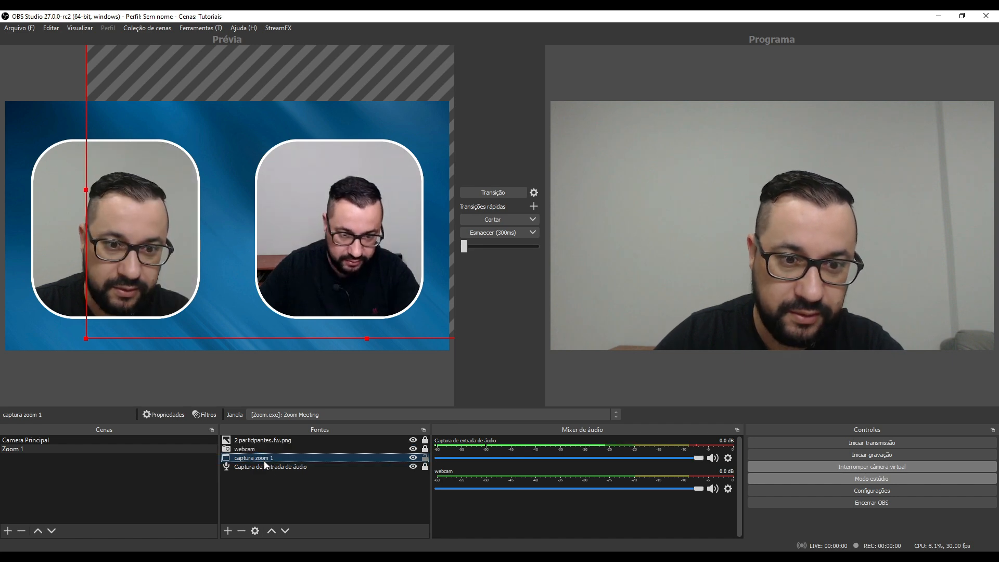
left_click(257, 450)
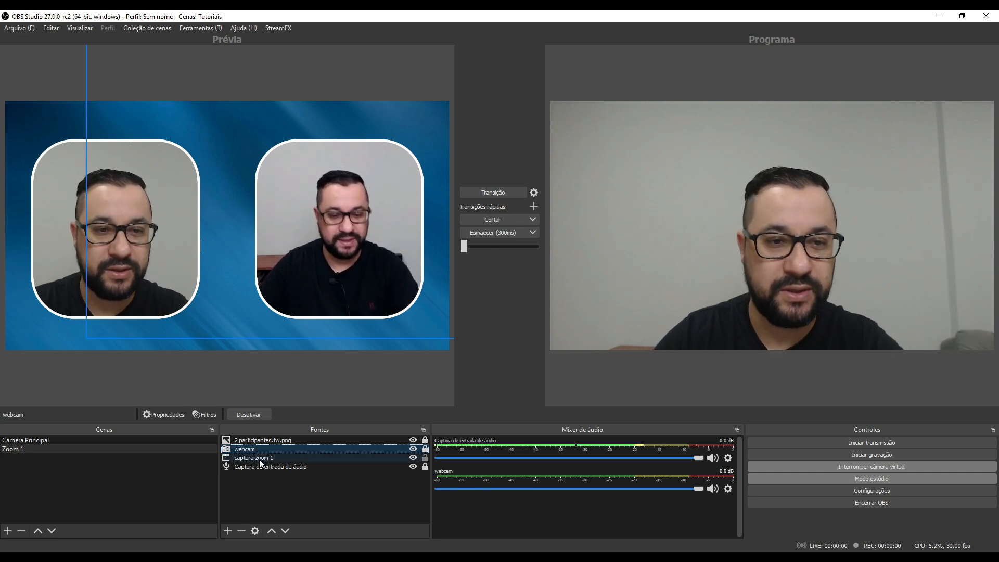
left_click(259, 459)
mouse_move(271, 458)
left_mouse_down()
mouse_move(269, 445)
mouse_move(270, 458)
left_mouse_up()
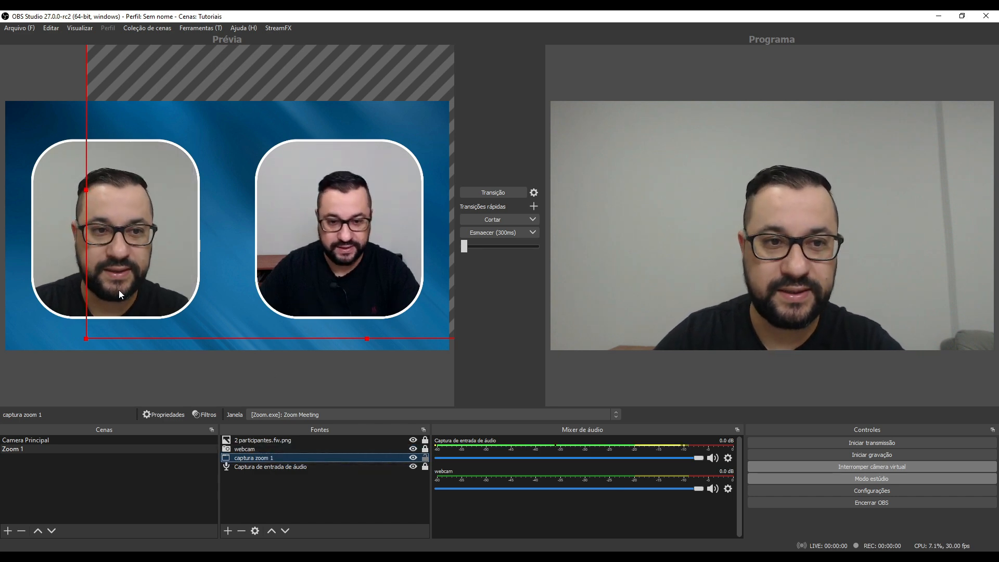
left_click(39, 321)
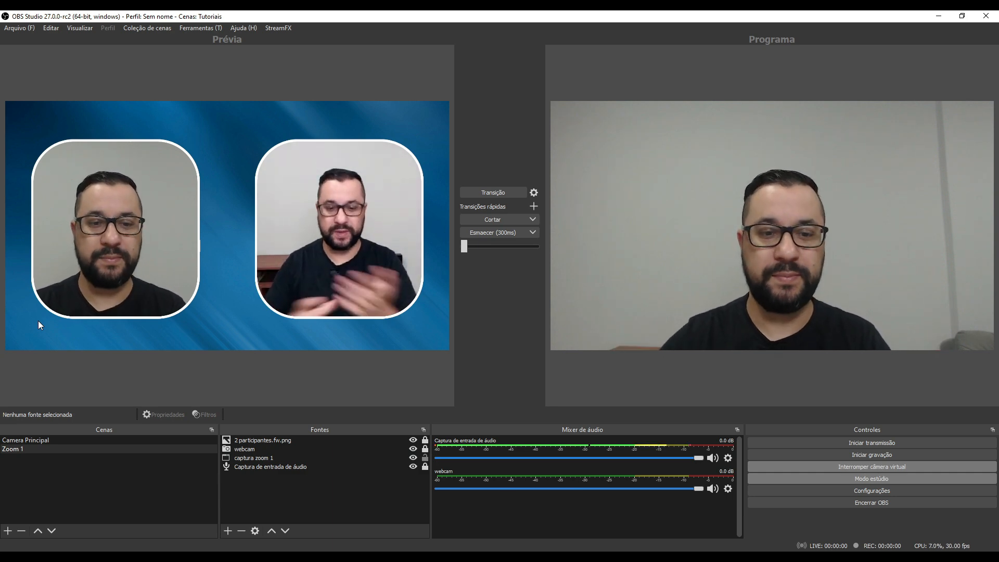
left_click(270, 490)
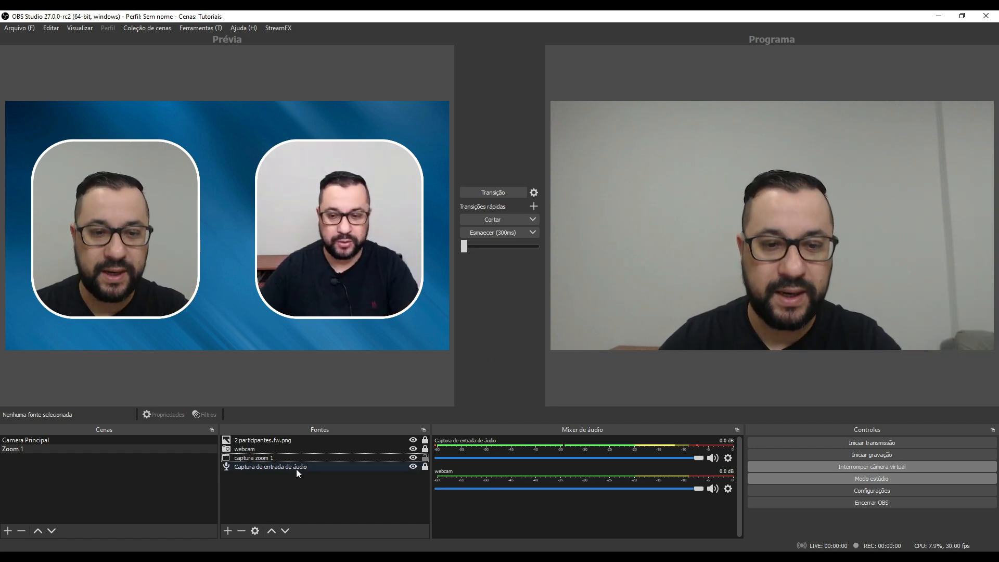
Add an audio output capture source named "audio zoom" to Zoom 1, using the Fones de ouvido / Alto falantes (Realtek Audio) device
left_click(228, 531)
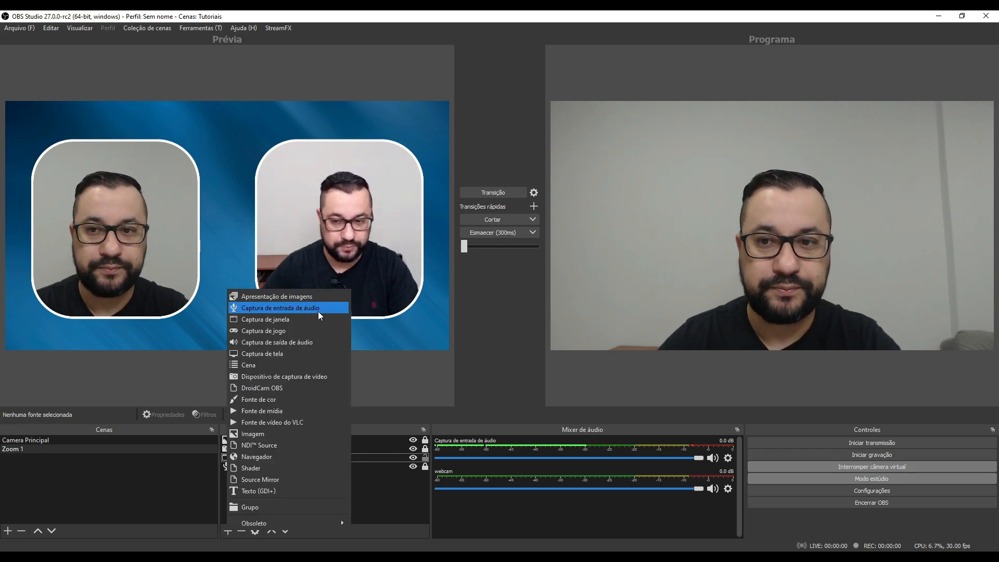
left_click(307, 342)
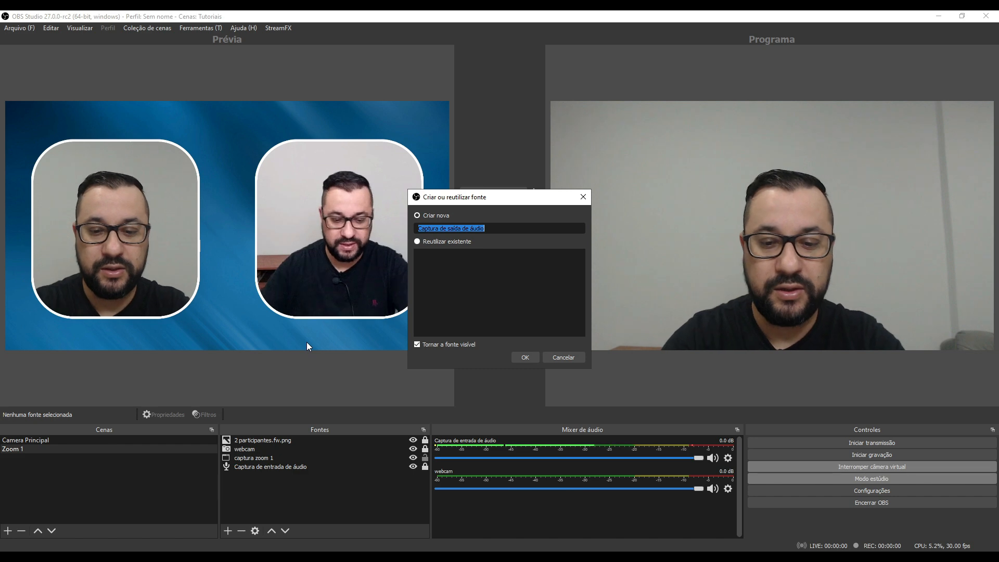
type("audio zoom")
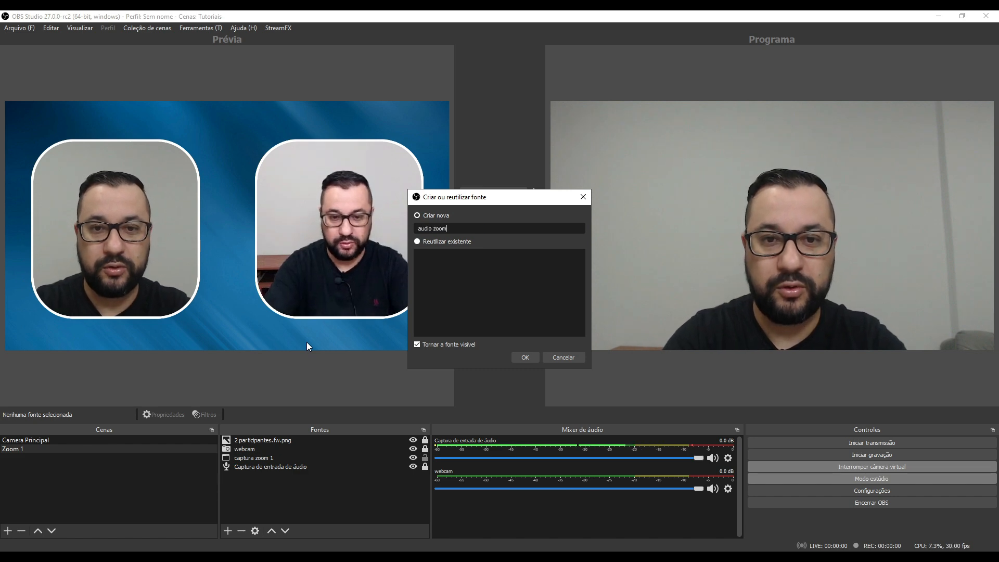
left_click(525, 357)
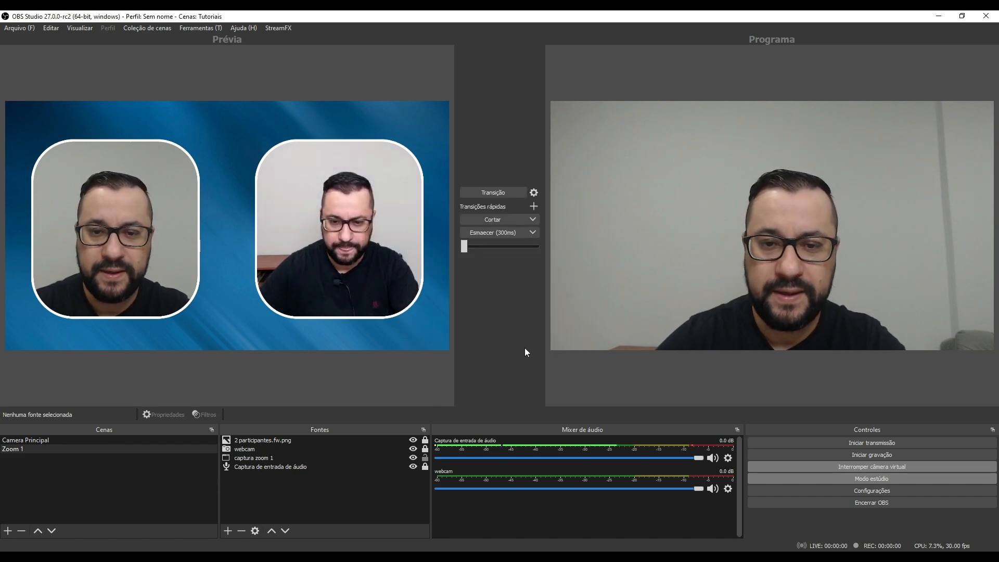
left_click(347, 59)
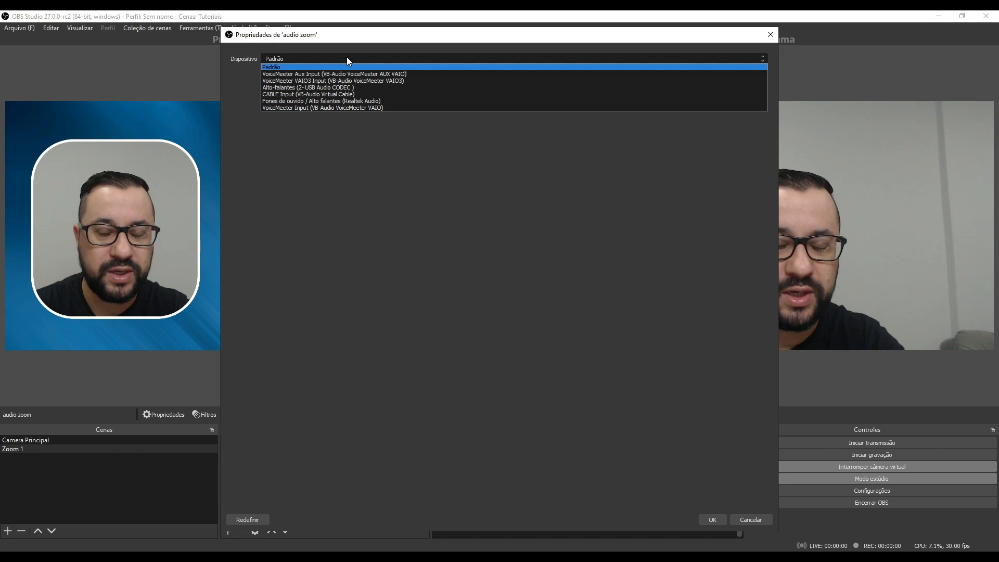
left_click(369, 100)
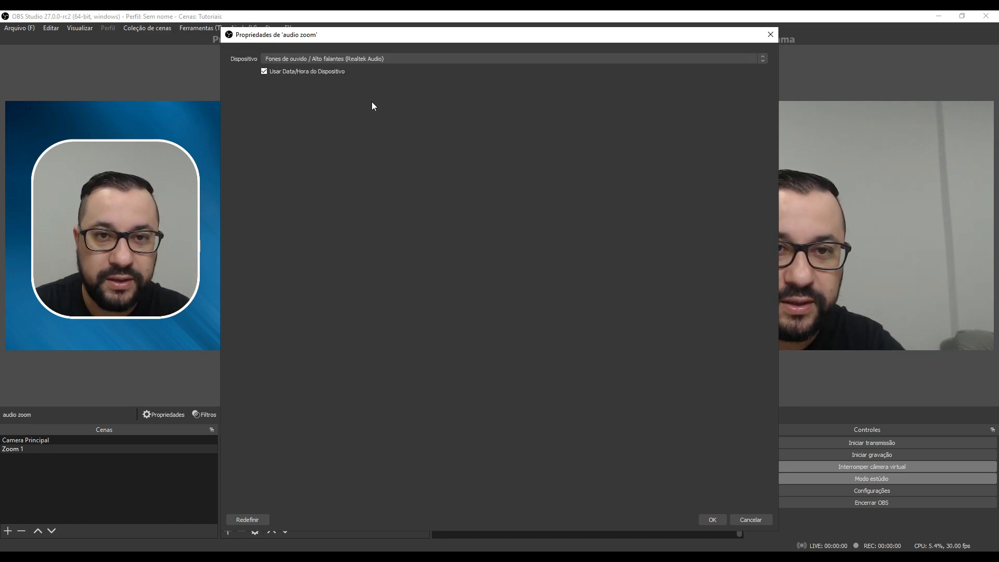
left_click(717, 518)
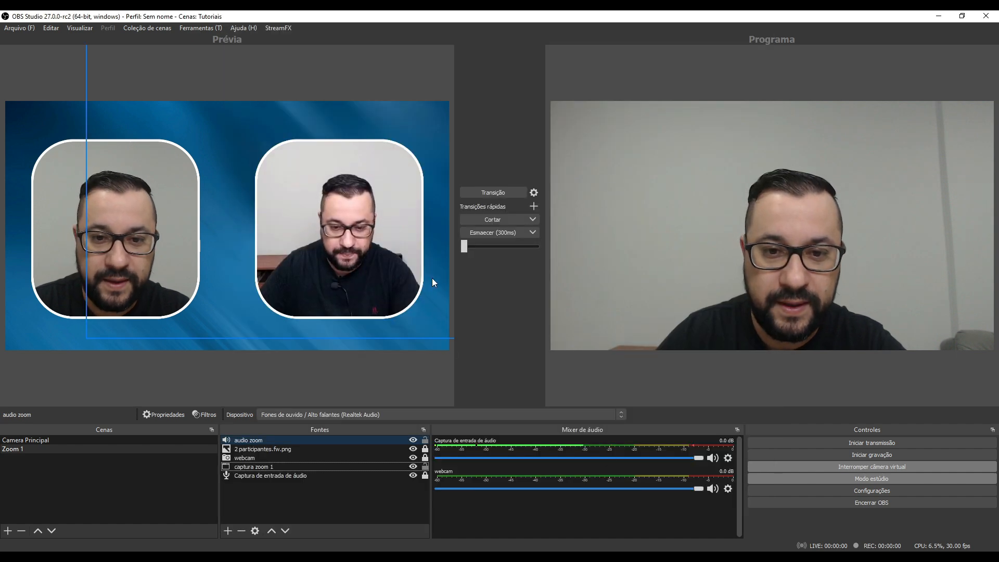
Send the Zoom 1 scene to the program output with the Esmaecer (300ms) transition
left_click(270, 502)
left_click(484, 233)
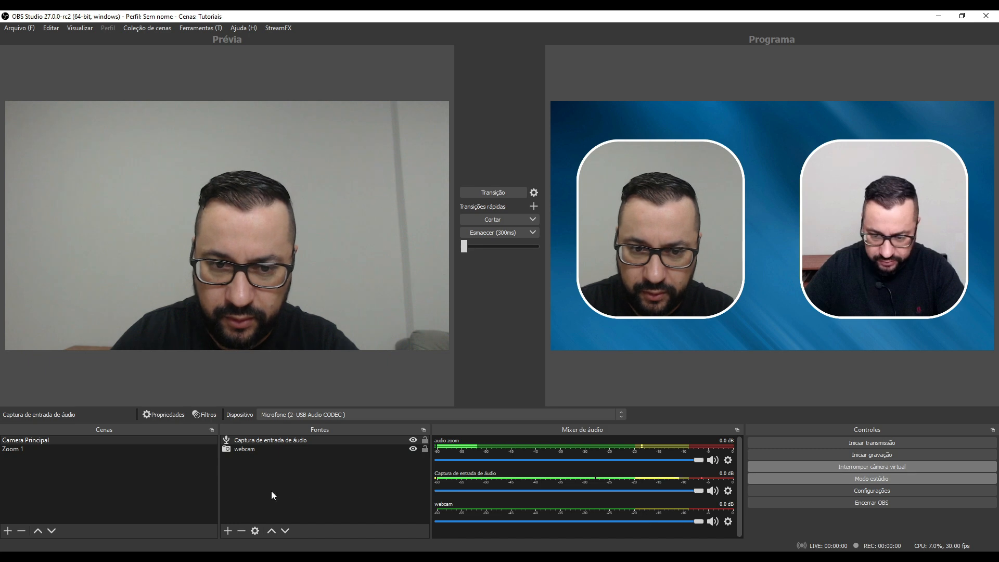
Mute the webcam's audio and hide the webcam source from the audio mixer
left_click(711, 522)
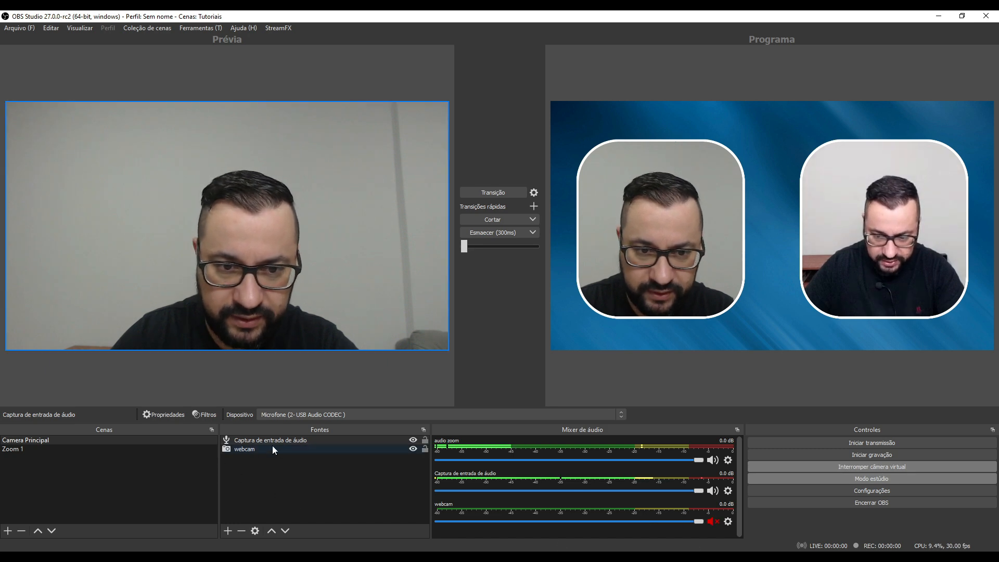
left_click(249, 449)
right_click(248, 449)
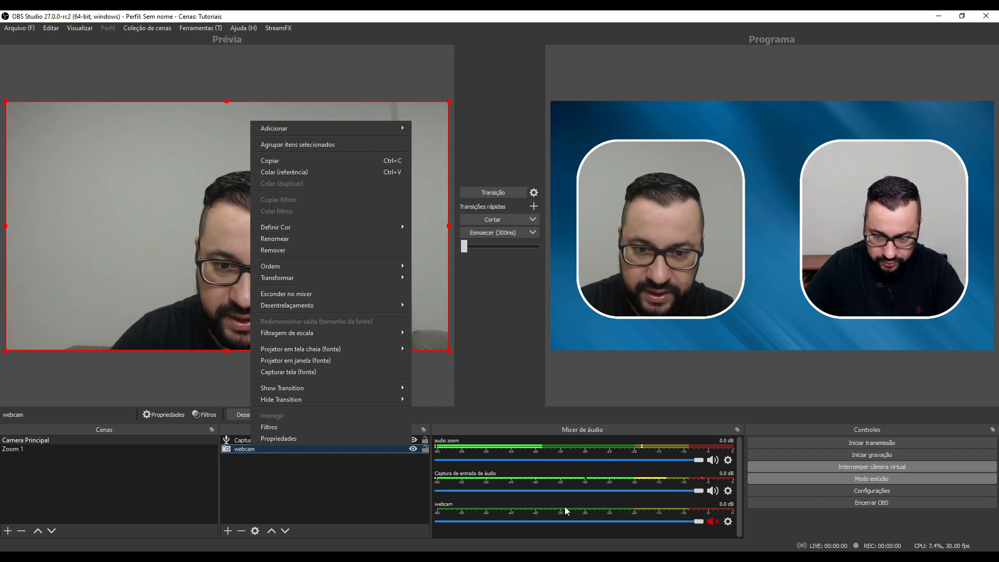
left_click(301, 294)
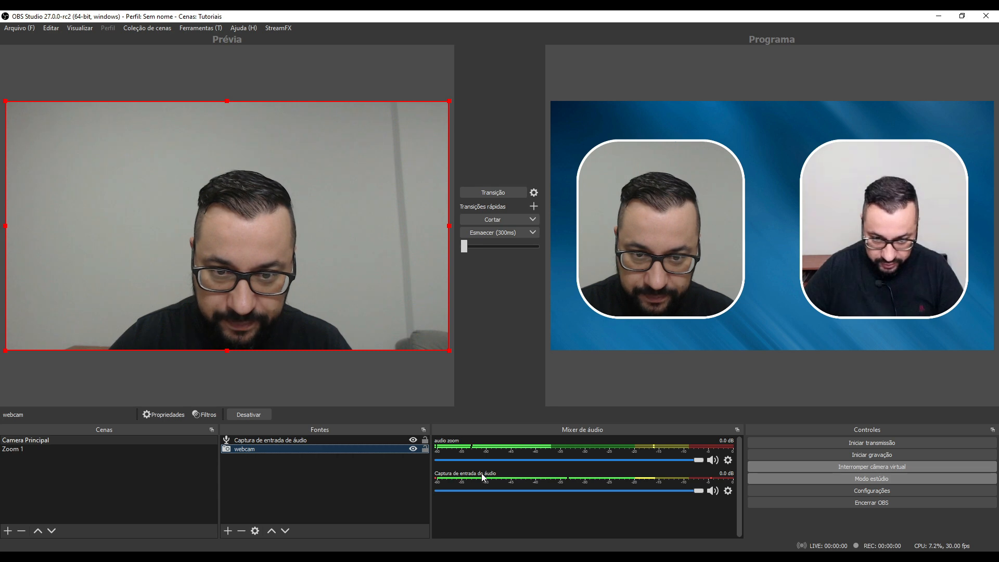
Rename the Captura de entrada de áudio source to "mic local"
left_click(299, 440)
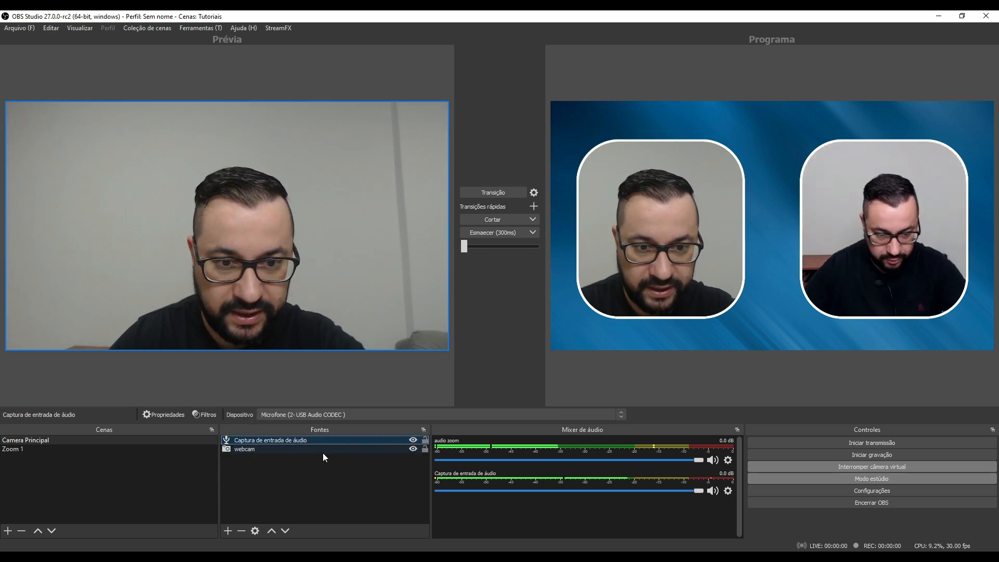
key("F2")
type("mic")
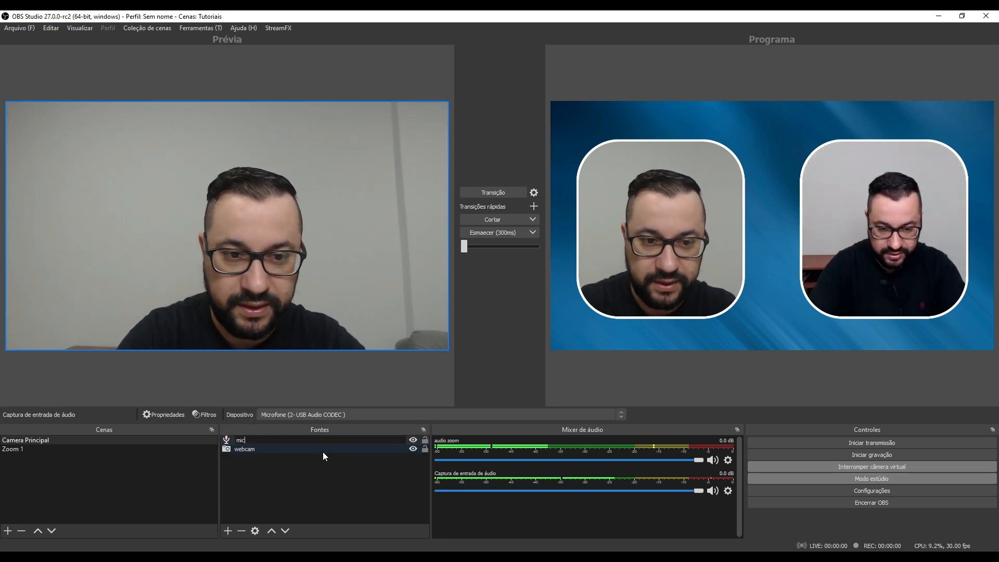
type(" local")
key("Return")
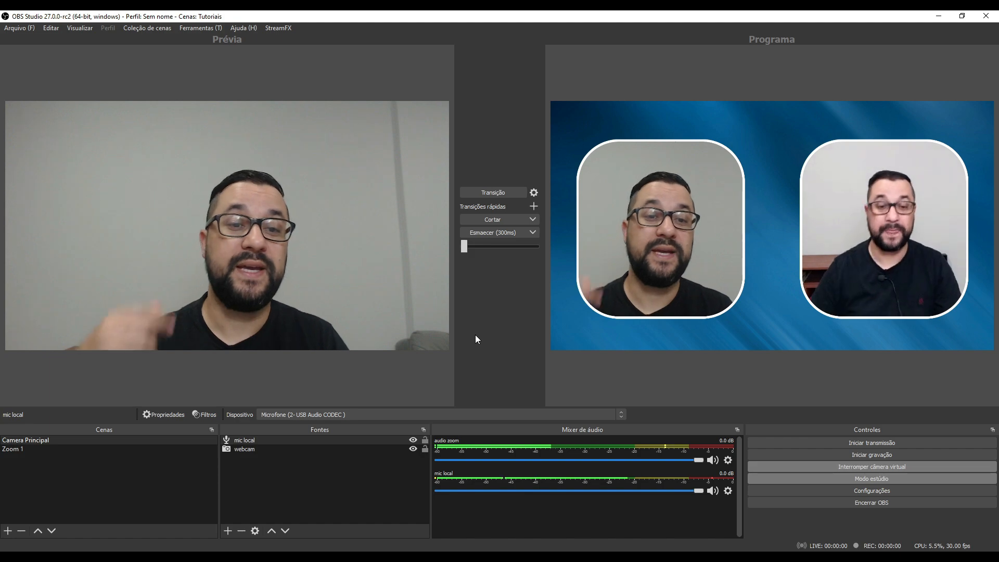
Switch to the Zoom meeting, show the self view, and check its effect on the program output in OBS Studio
key("alt+Tab")
key("alt+Tab")
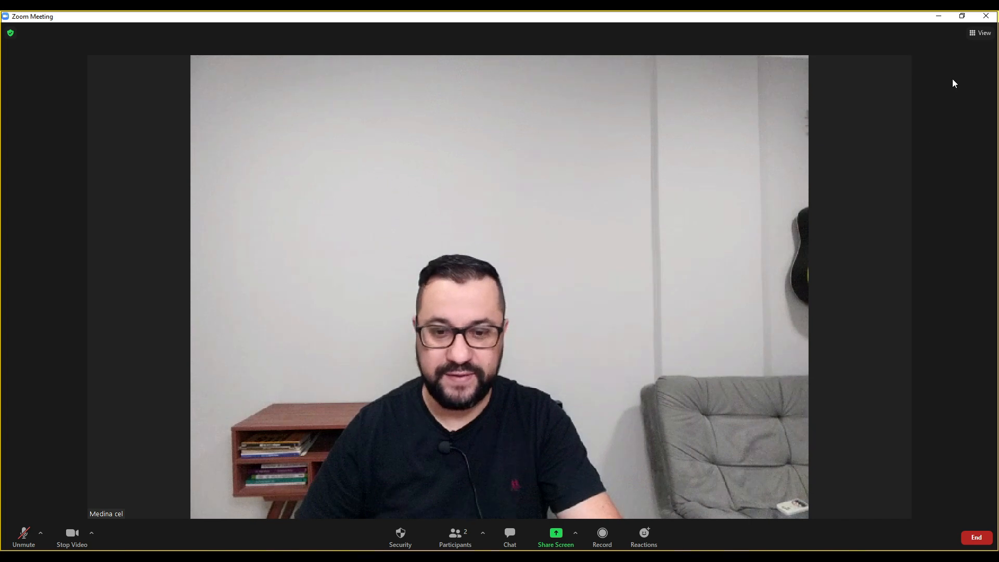
left_click(981, 32)
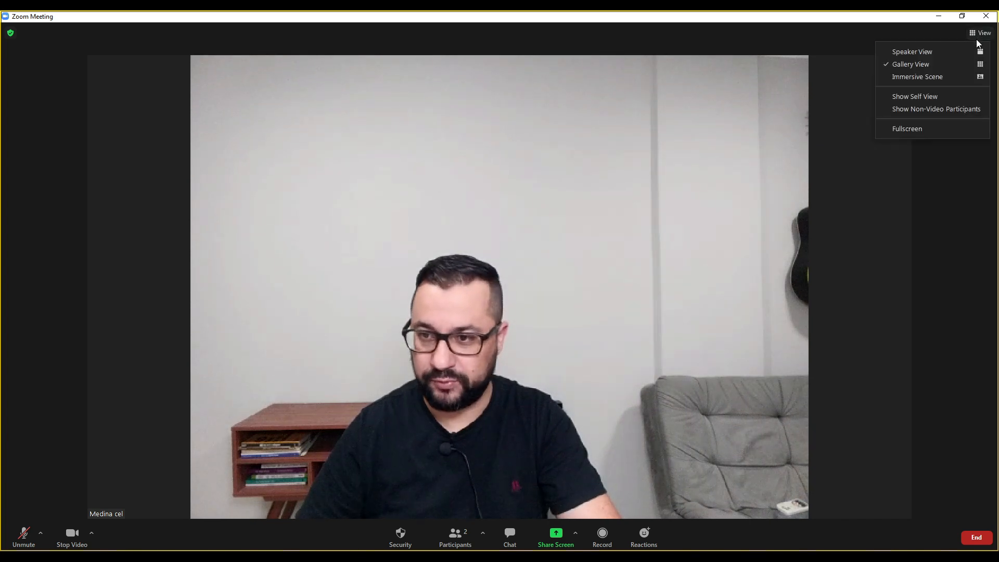
left_click(940, 97)
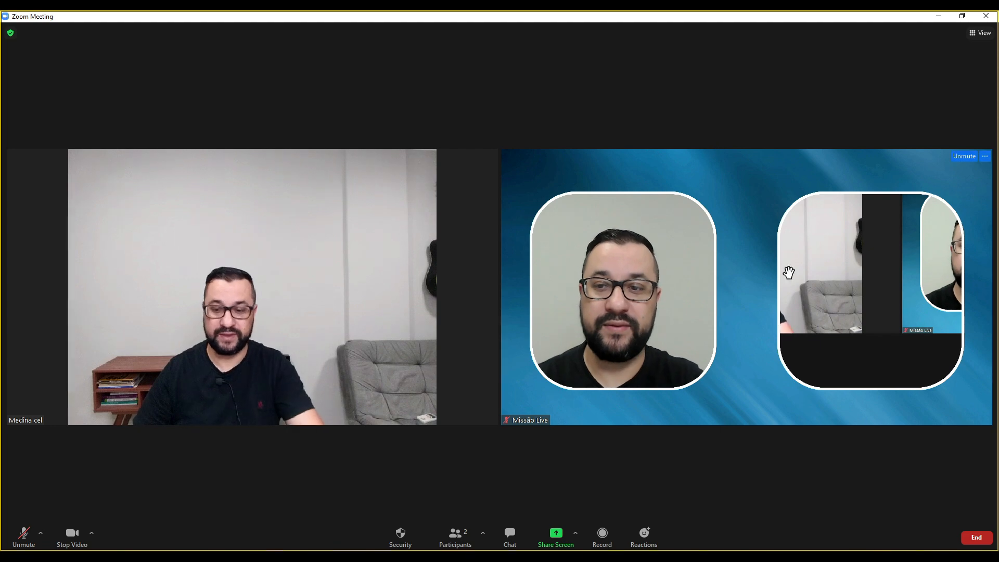
key("alt+Tab")
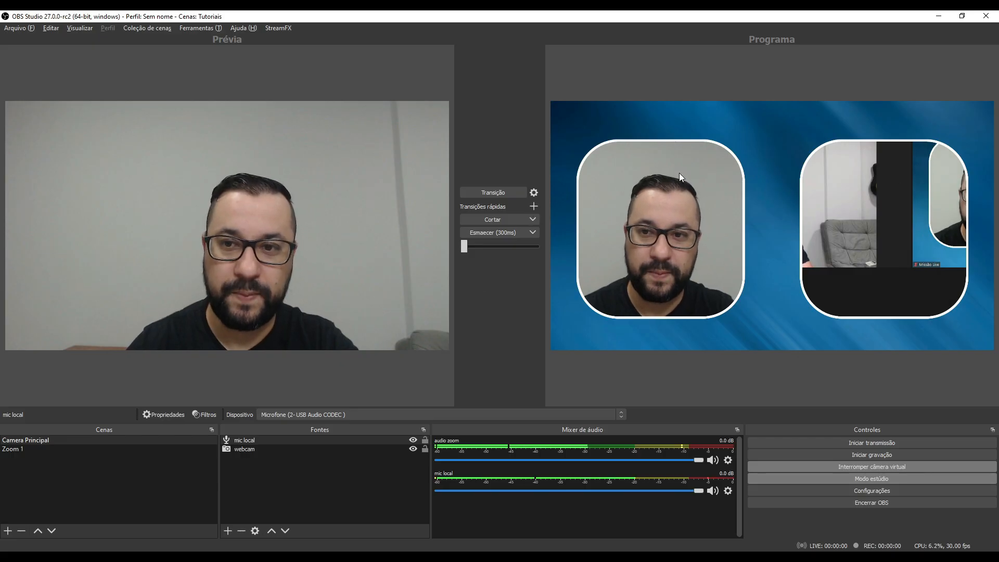
Return to the Zoom meeting and hide the self view from the host's own video tile
key("alt+Tab")
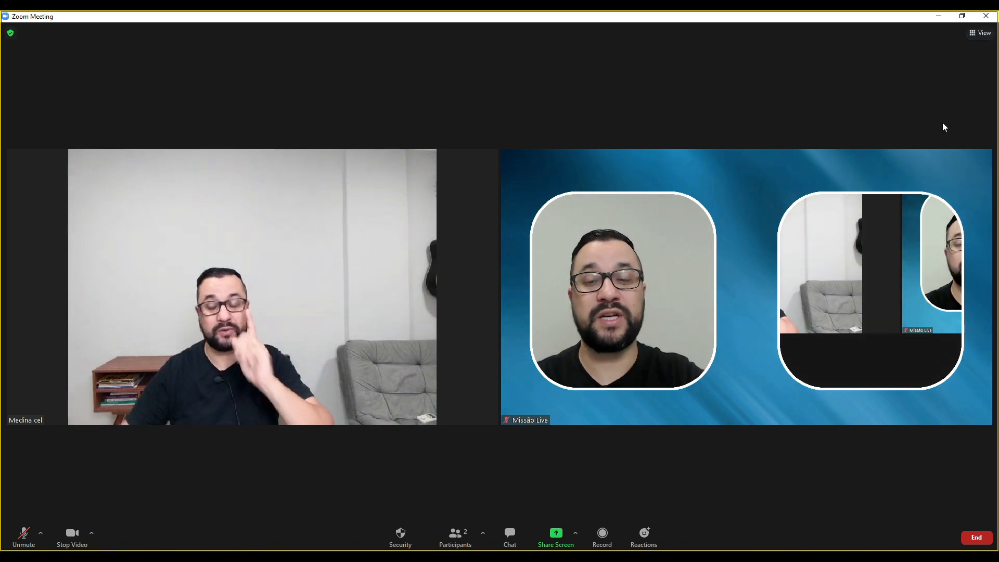
left_click(980, 34)
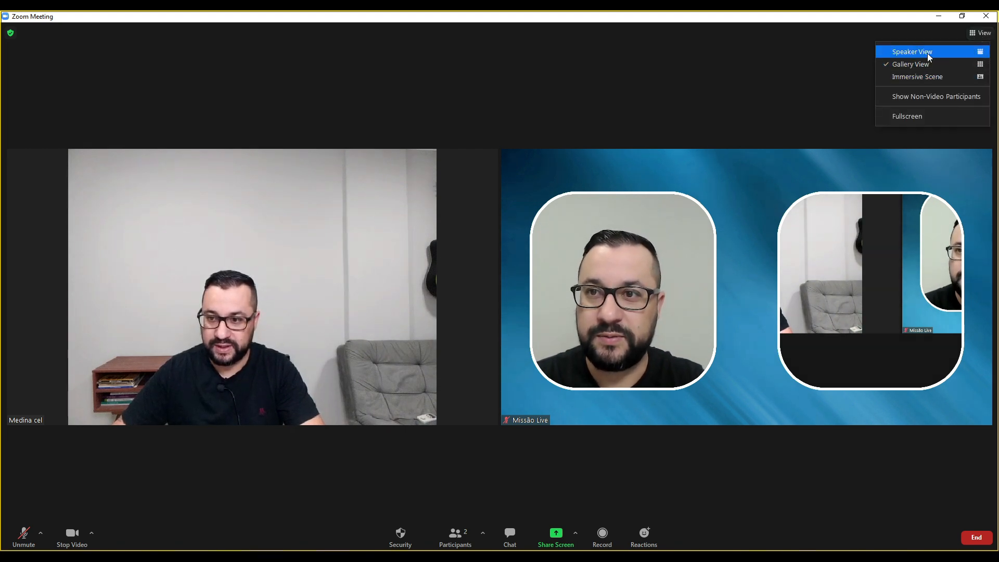
left_click(937, 96)
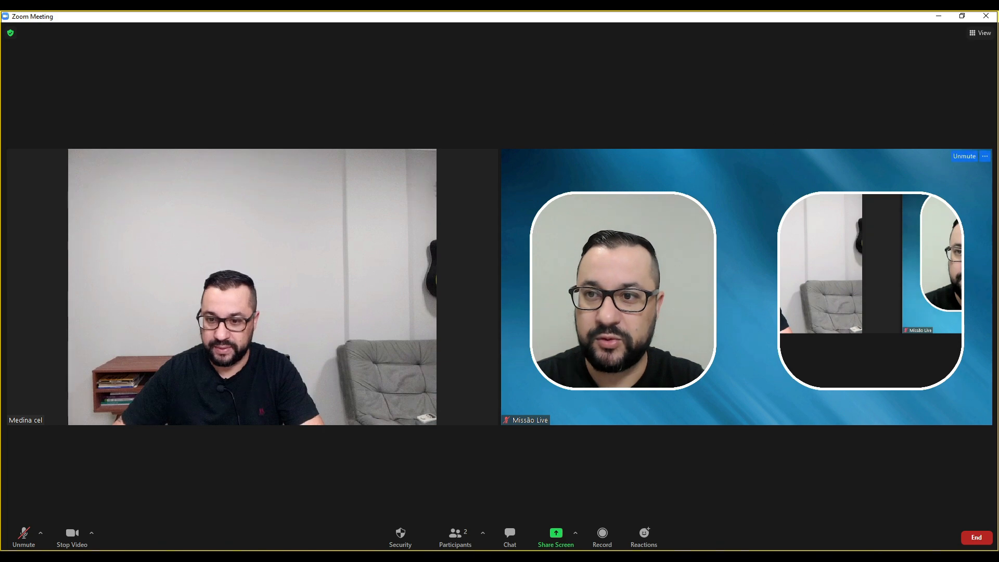
left_click(985, 156)
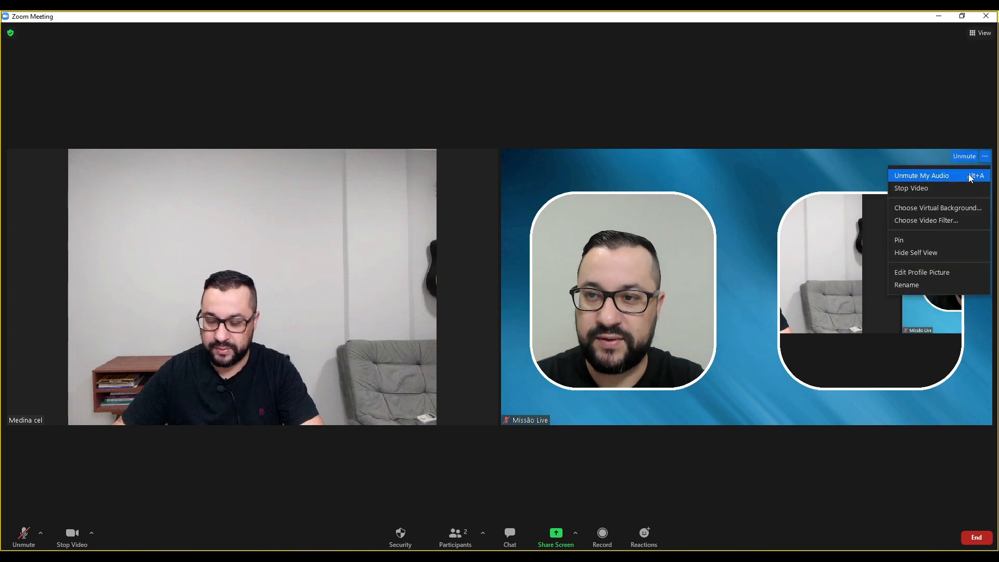
left_click(940, 252)
Switch between OBS Studio and the Zoom meeting to compare the guest's picture in the program output with the meeting window
key("alt+Tab")
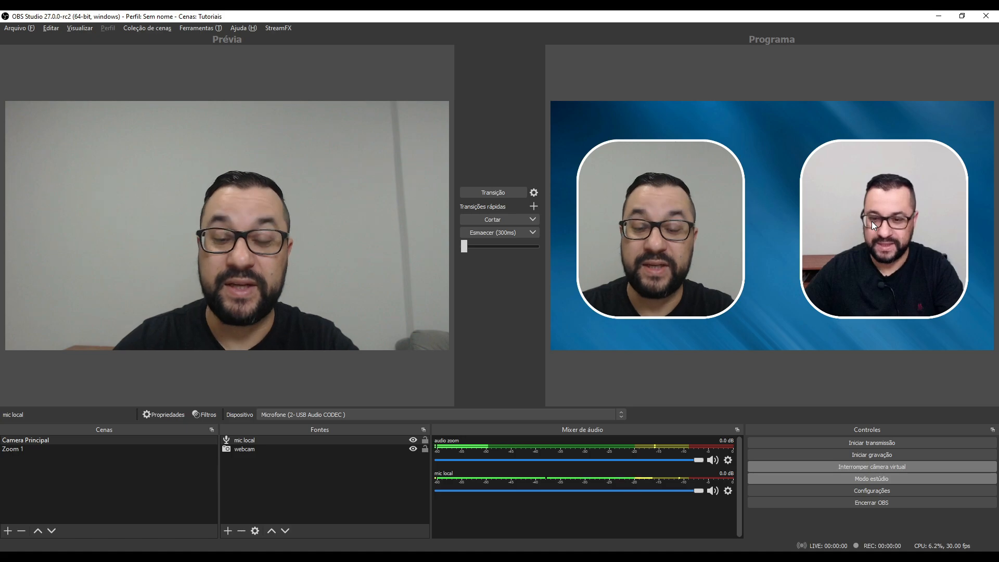
key("alt+Tab")
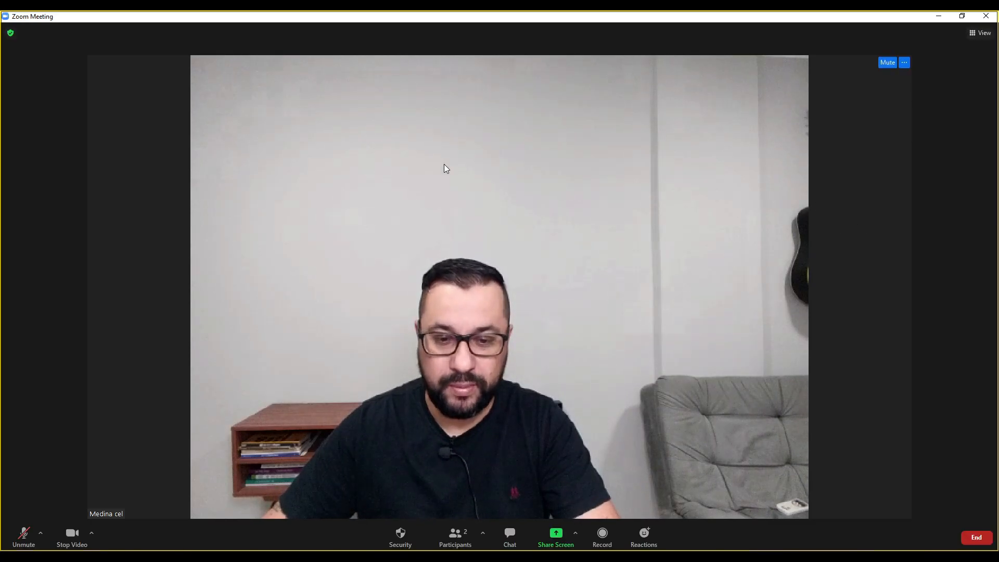
key("alt+Tab")
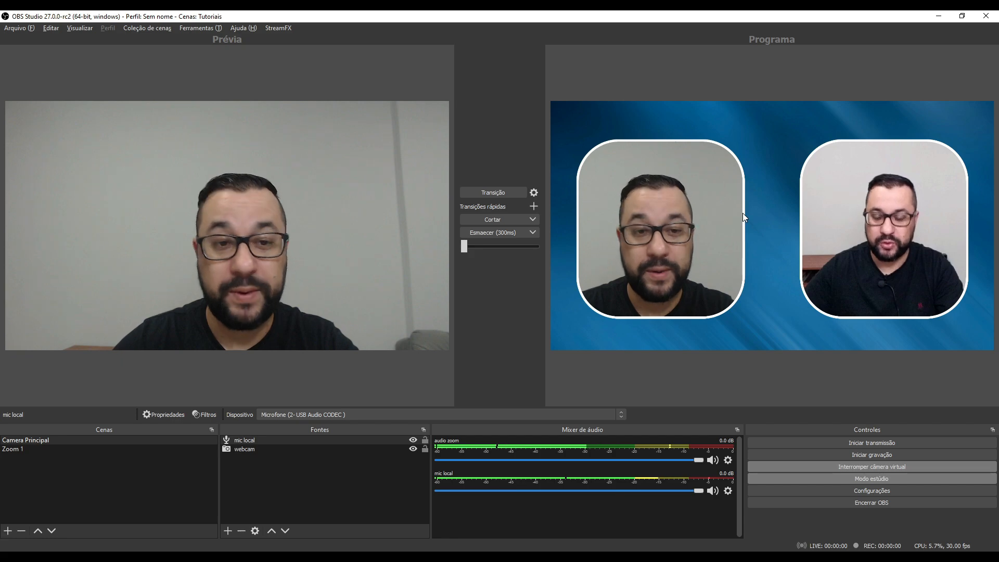
key("alt+Tab")
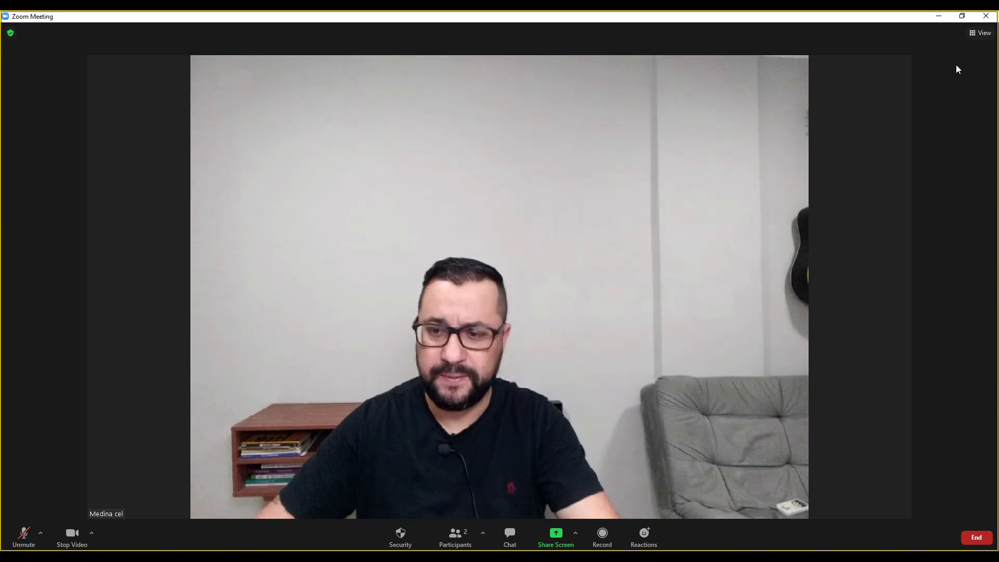
Show the self view in the Zoom meeting and check how it alters the guest's frame in OBS Studio's program output
left_click(982, 37)
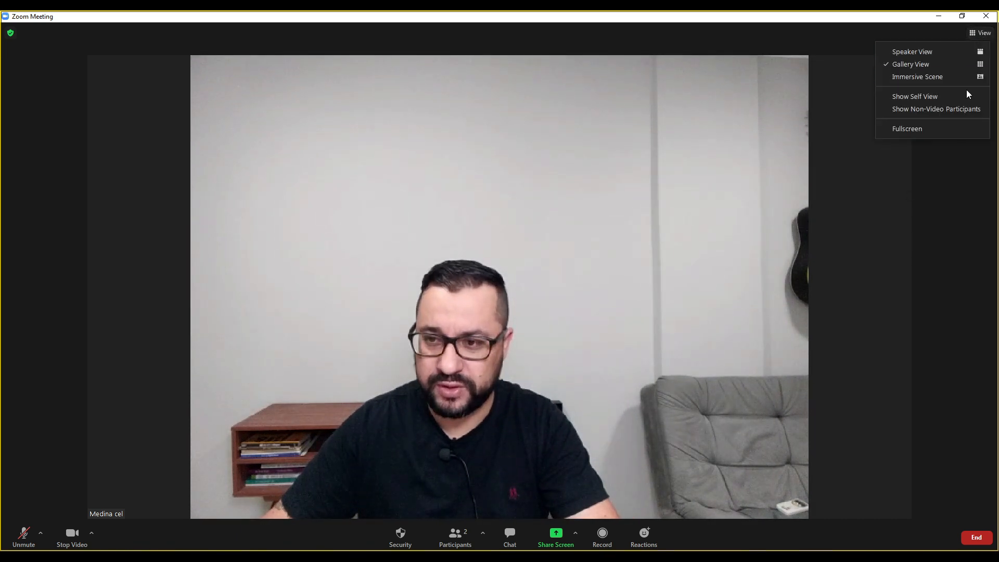
left_click(940, 96)
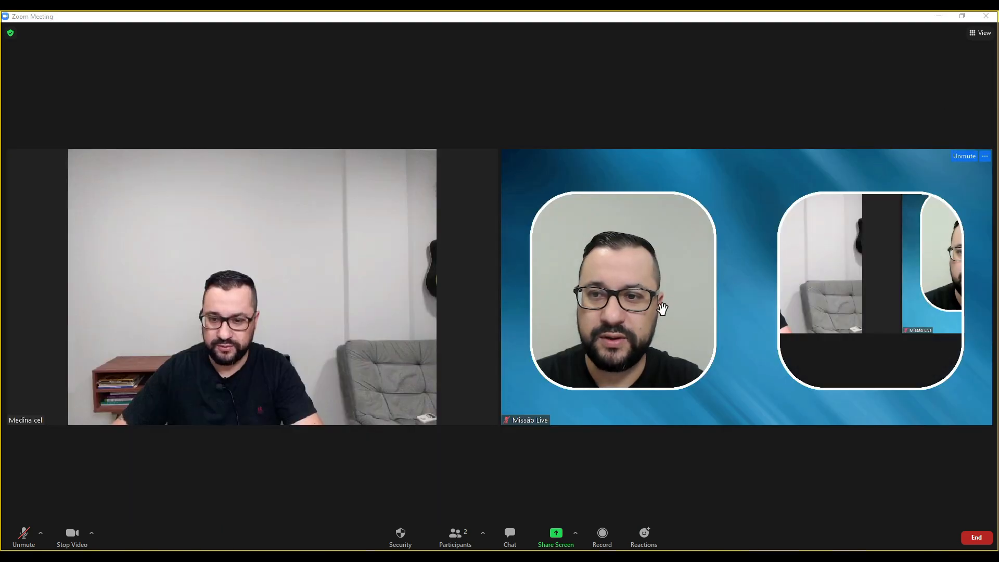
key("alt+Tab")
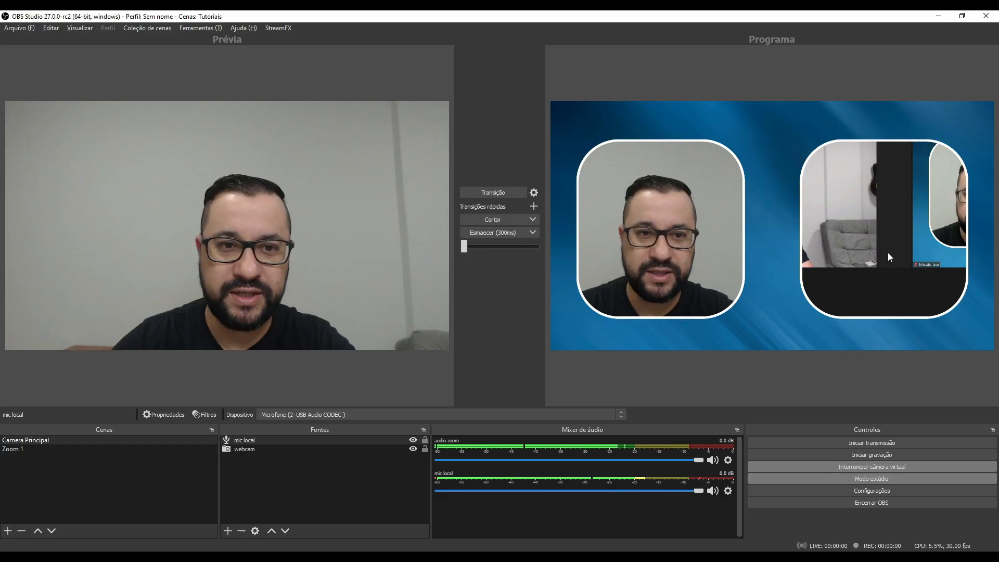
Check in the Zoom meeting which camera feeds the host's video, and compare with the program output in OBS Studio
key("alt+Tab")
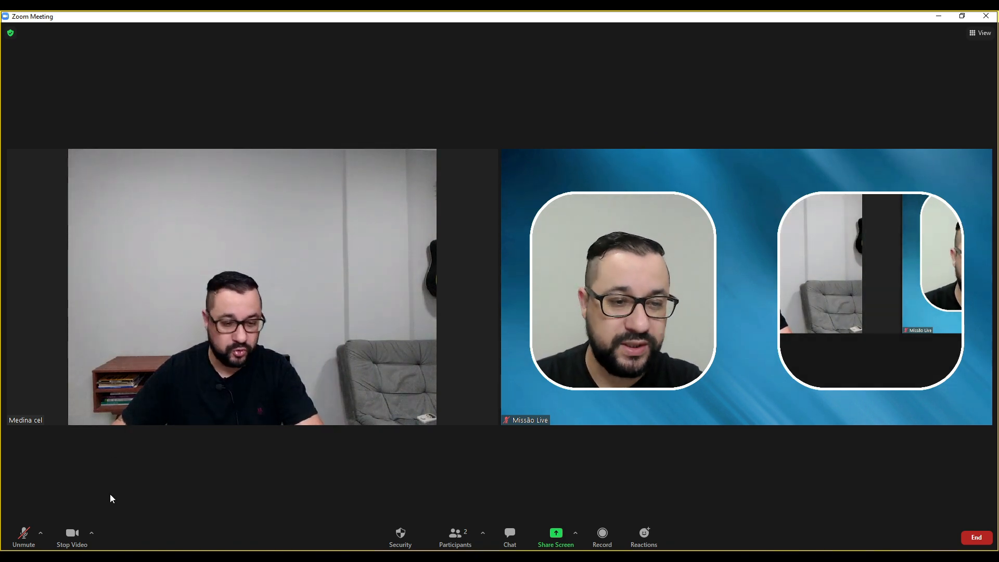
left_click(91, 533)
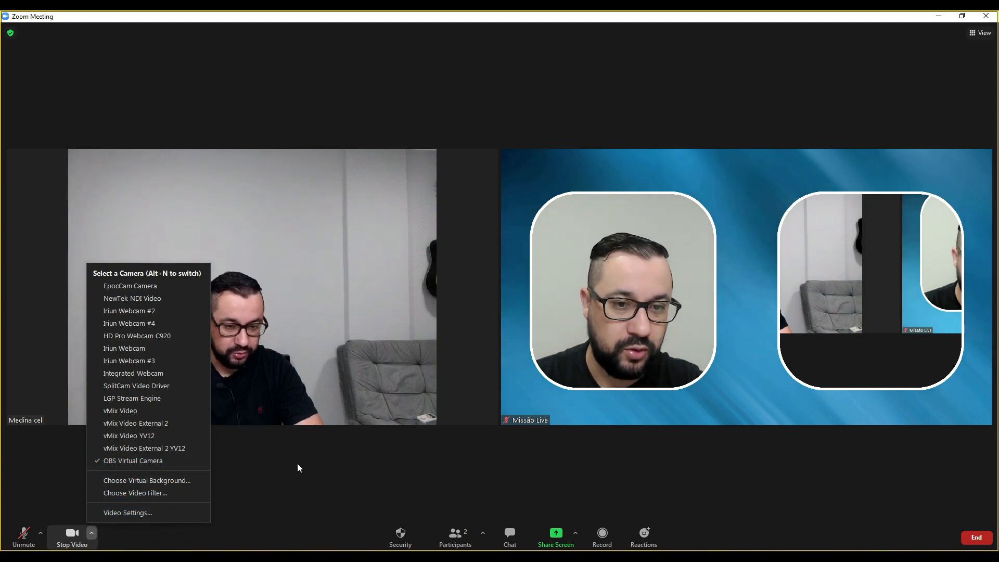
key("alt+Tab")
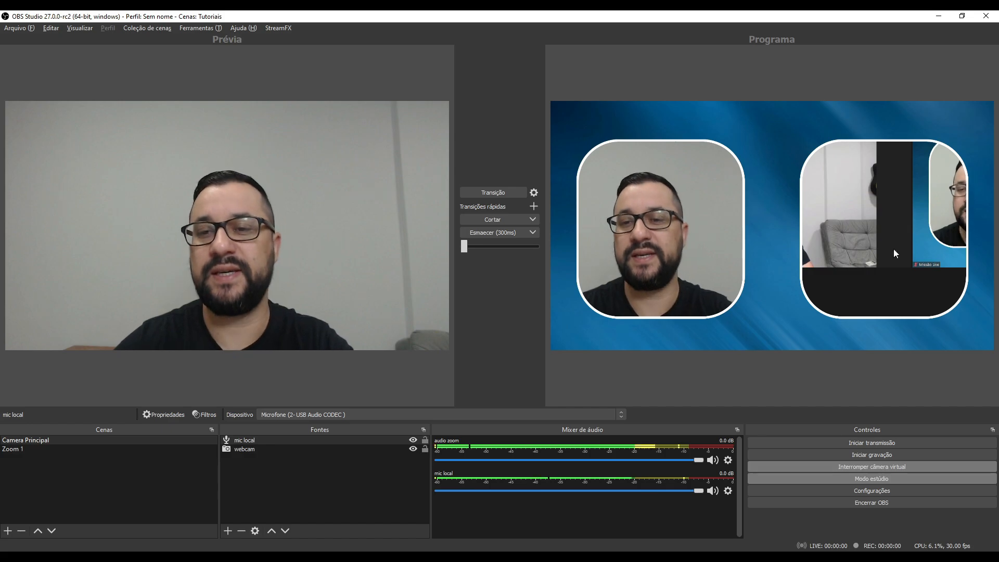
Return to the Zoom meeting and hide the self view using the host's own video tile options
key("alt+Tab")
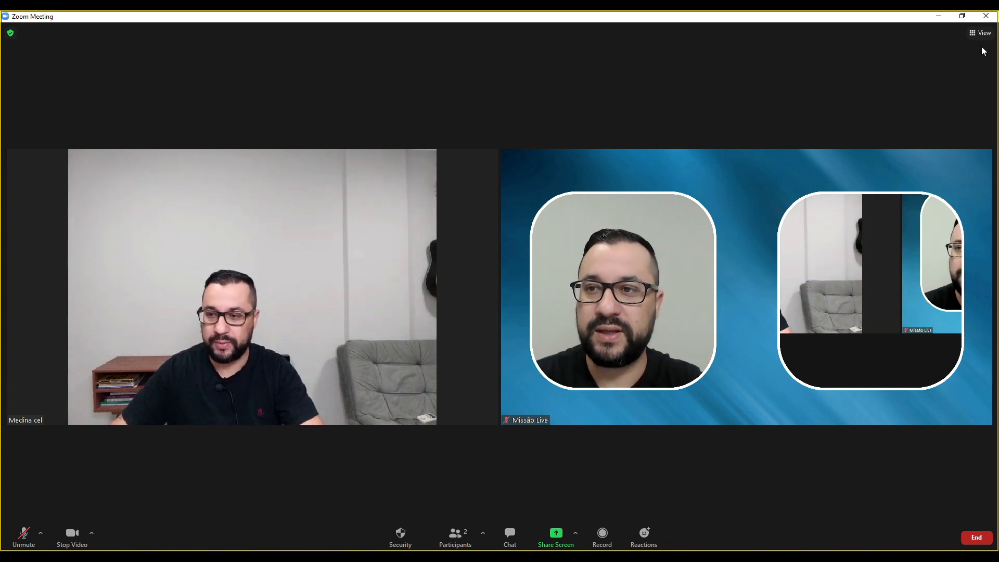
left_click(939, 16)
key("alt+Tab")
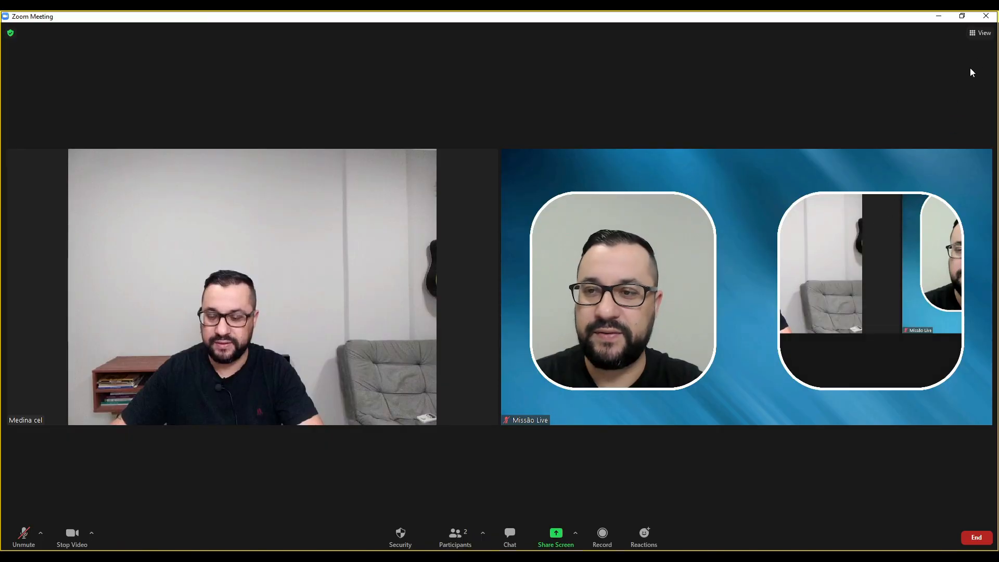
left_click(981, 33)
left_click(798, 84)
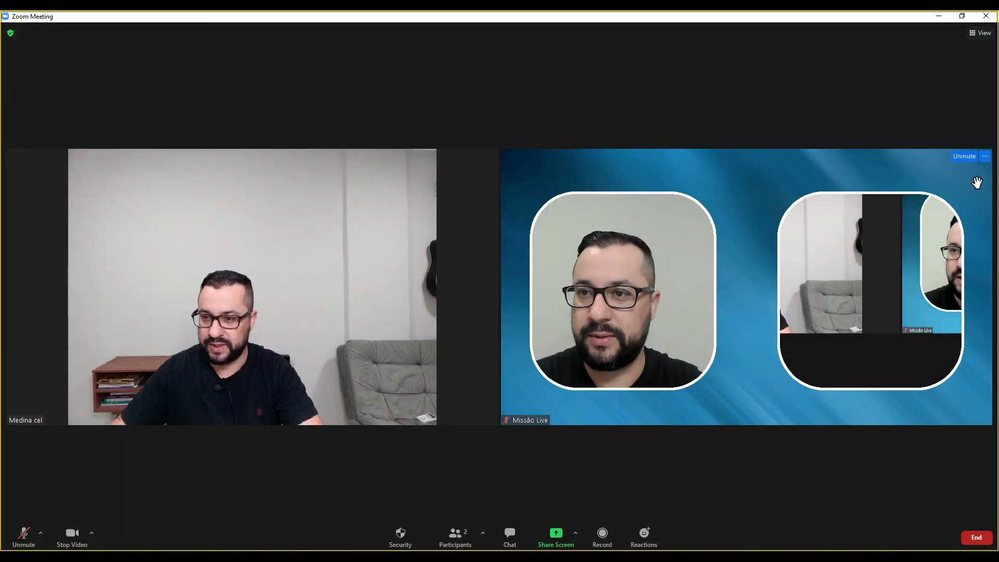
left_click(985, 157)
left_click(935, 259)
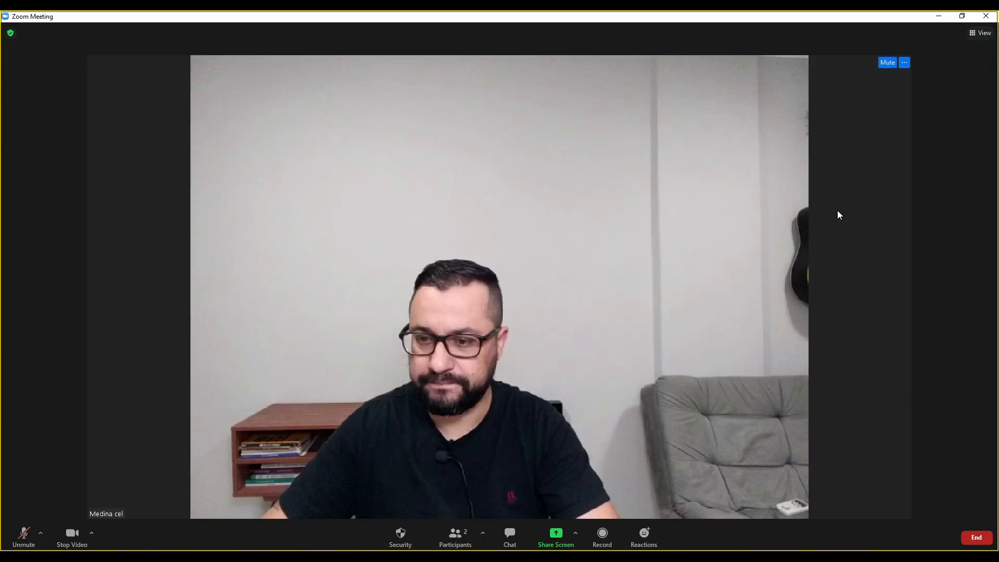
Switch to OBS Studio and load the Zoom 1 scene into the preview
key("alt+Tab")
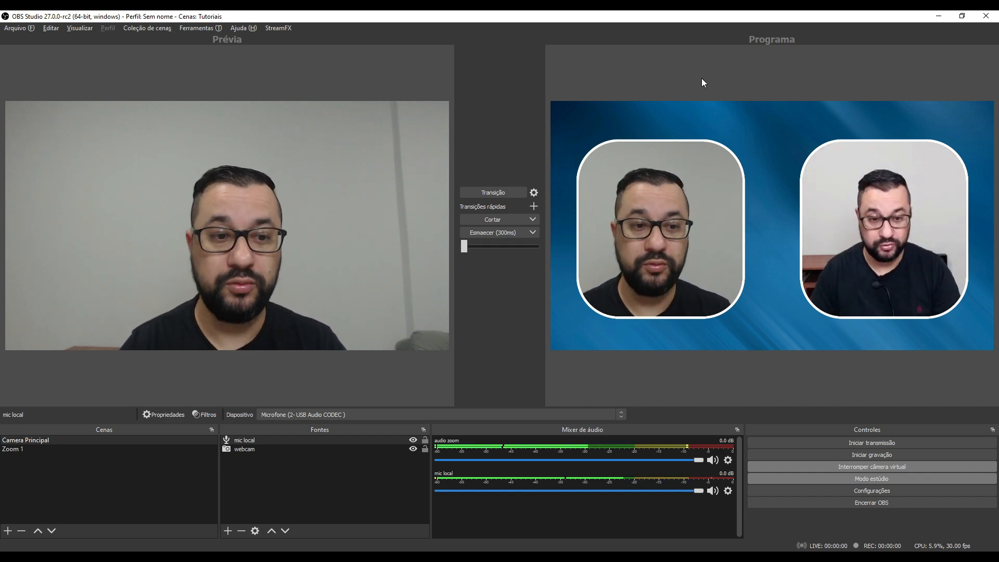
left_click(27, 449)
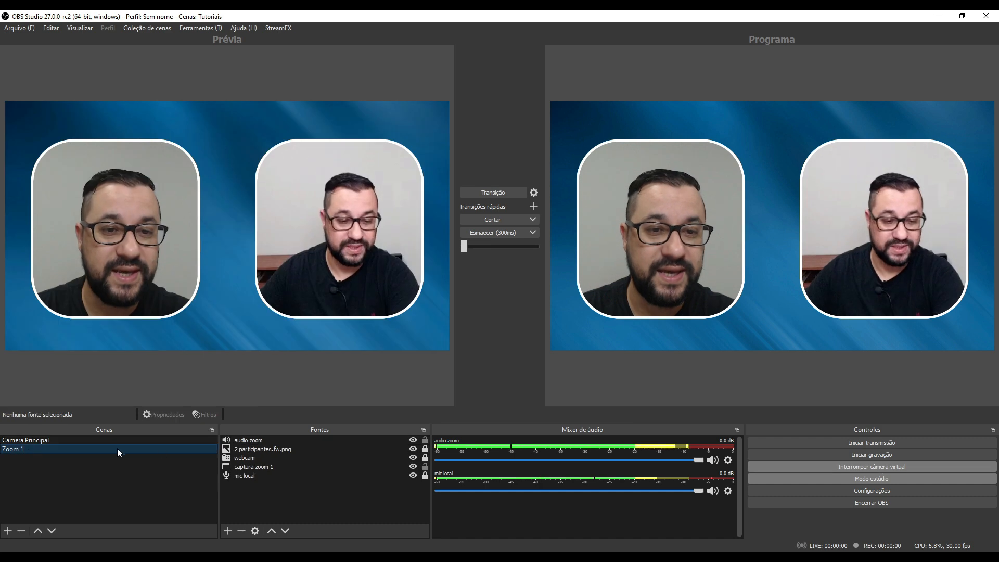